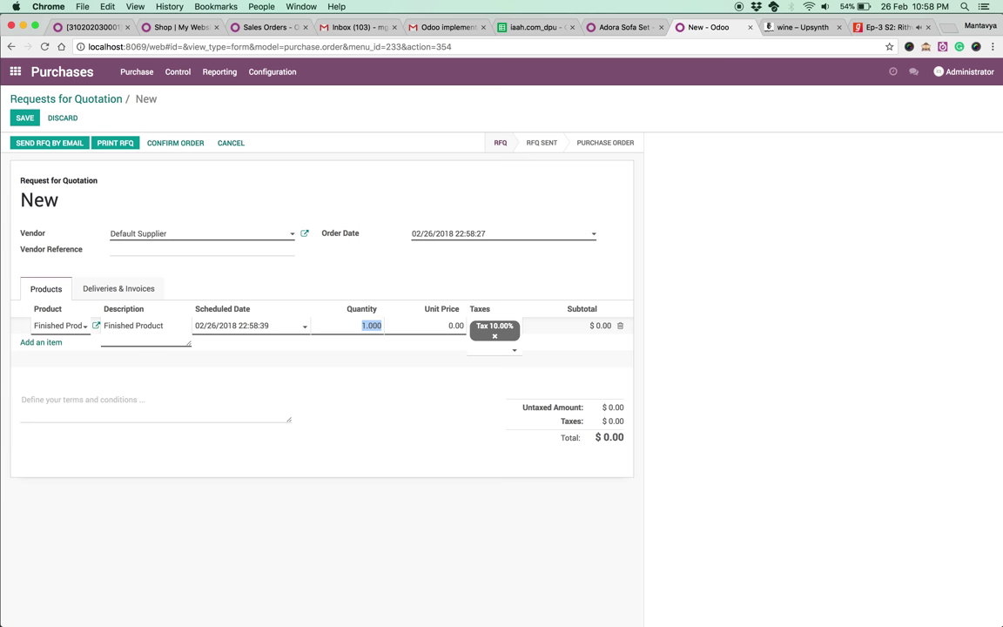
- Set the Finished Product line to quantity 10 and unit price 200, and enter "Purchase 10 Unit" as the terms and conditions
{"action": "key", "text": "Tab"}
{"action": "type", "text": "200"}
{"action": "key", "text": "Tab"}
{"action": "left_click", "coordinate": [224, 413]}
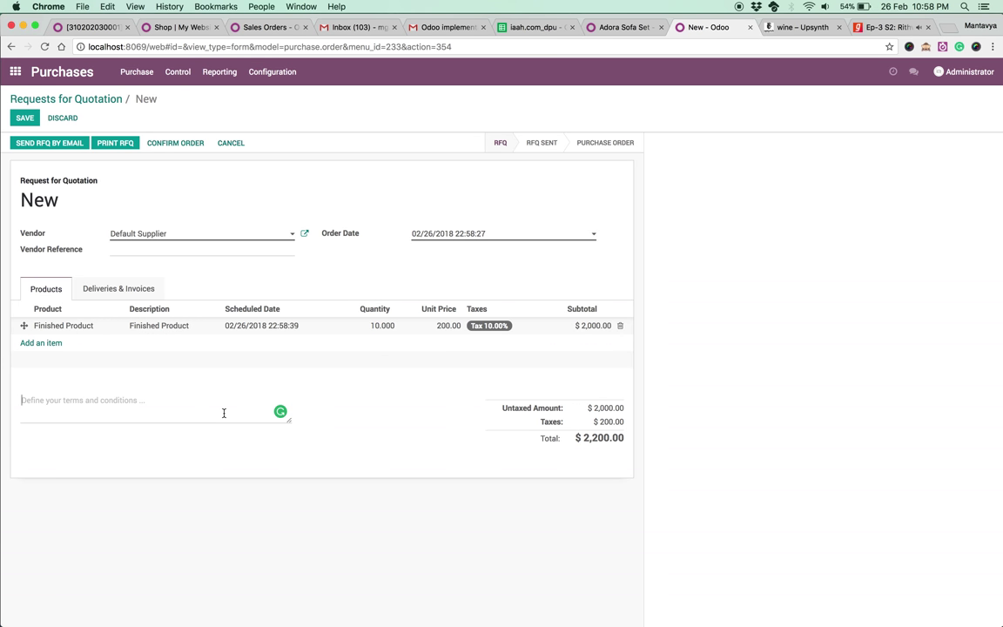
{"action": "type", "text": "Purchase 10 Unit"}
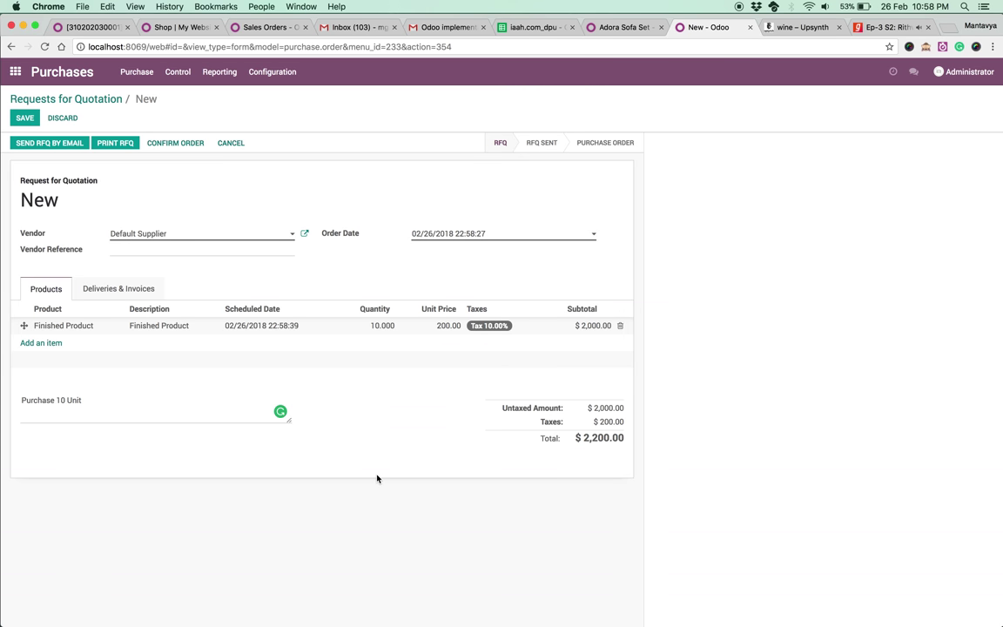
- Save and confirm the request for quotation as a purchase order, and validate its receipt as an immediate transfer of all reserved quantities
{"action": "left_click", "coordinate": [24, 117]}
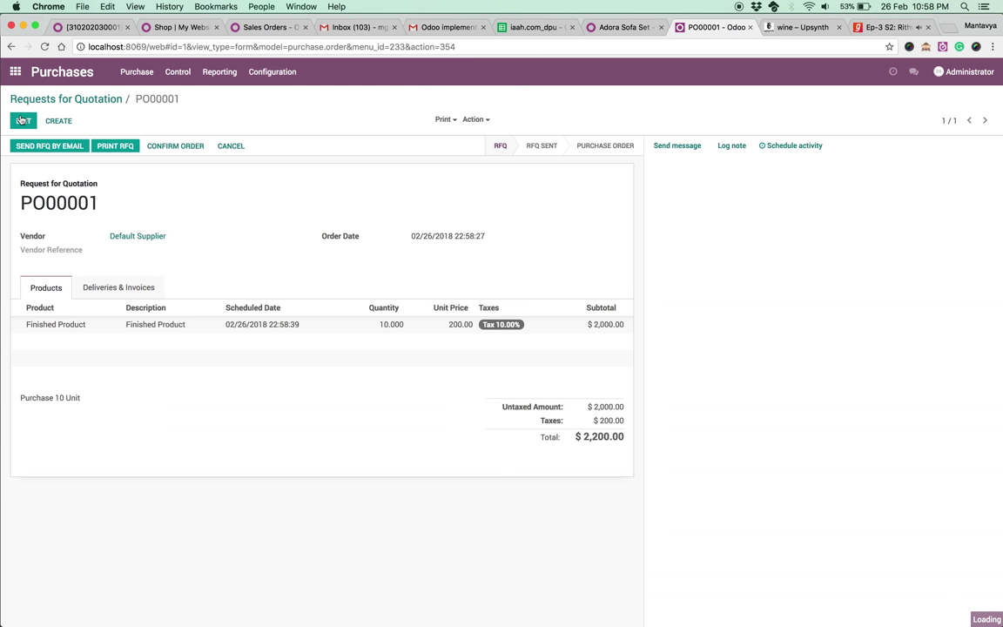
{"action": "left_click", "coordinate": [178, 148]}
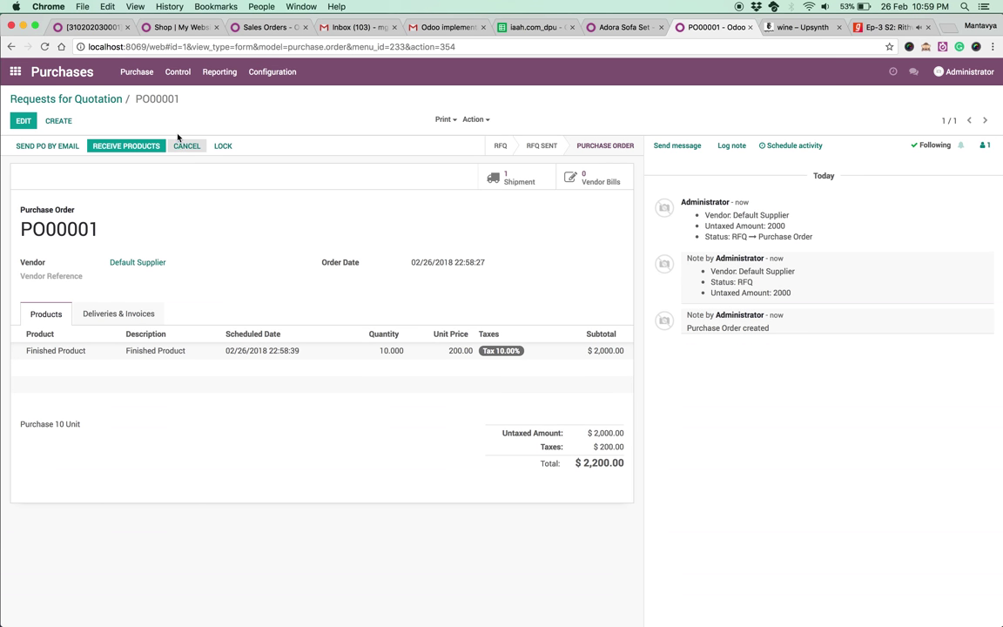
{"action": "left_click", "coordinate": [153, 145]}
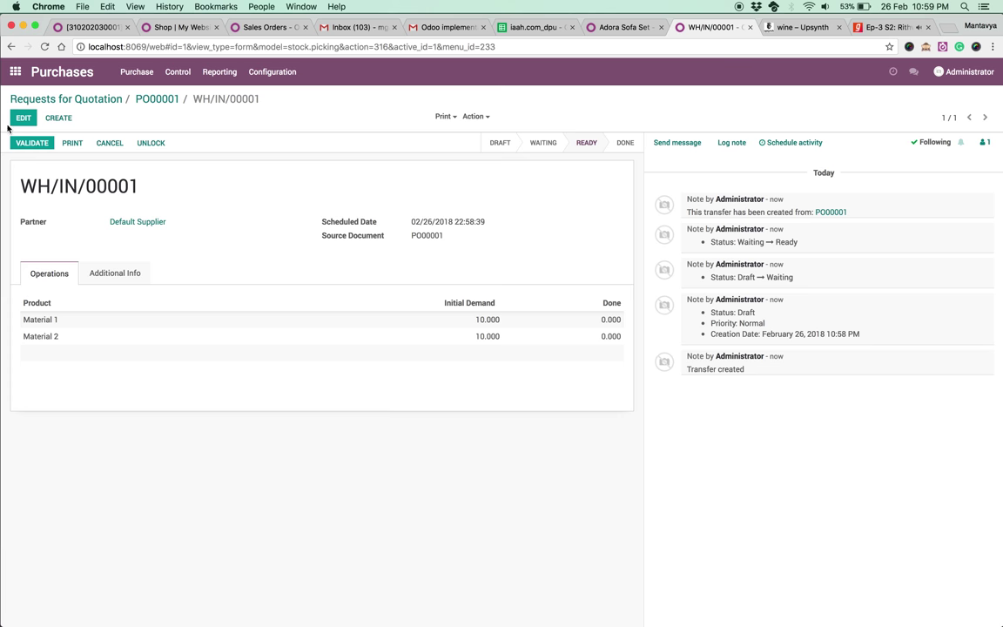
{"action": "left_click", "coordinate": [29, 143]}
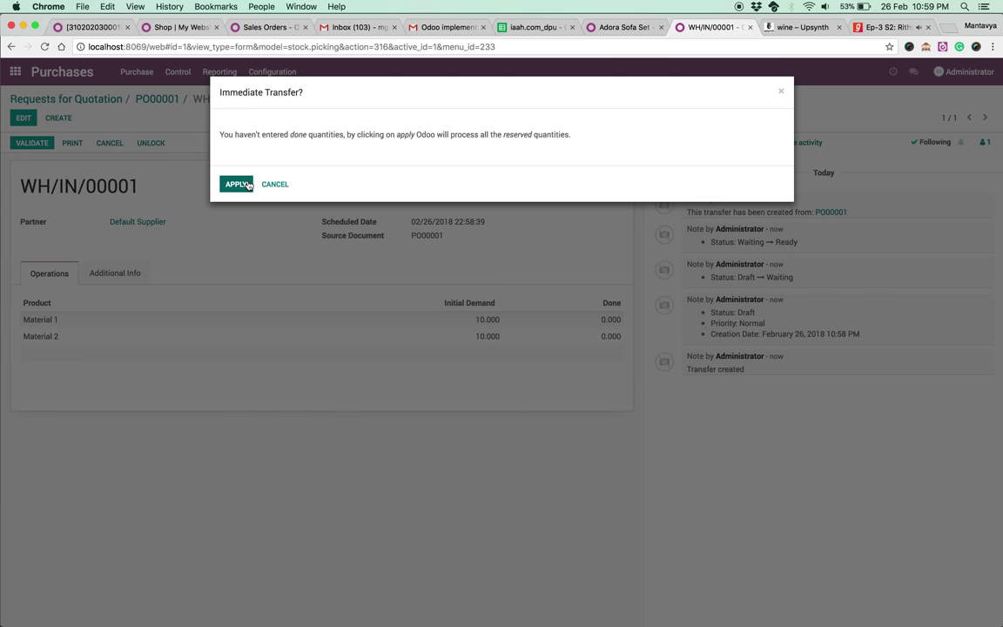
{"action": "left_click", "coordinate": [244, 186]}
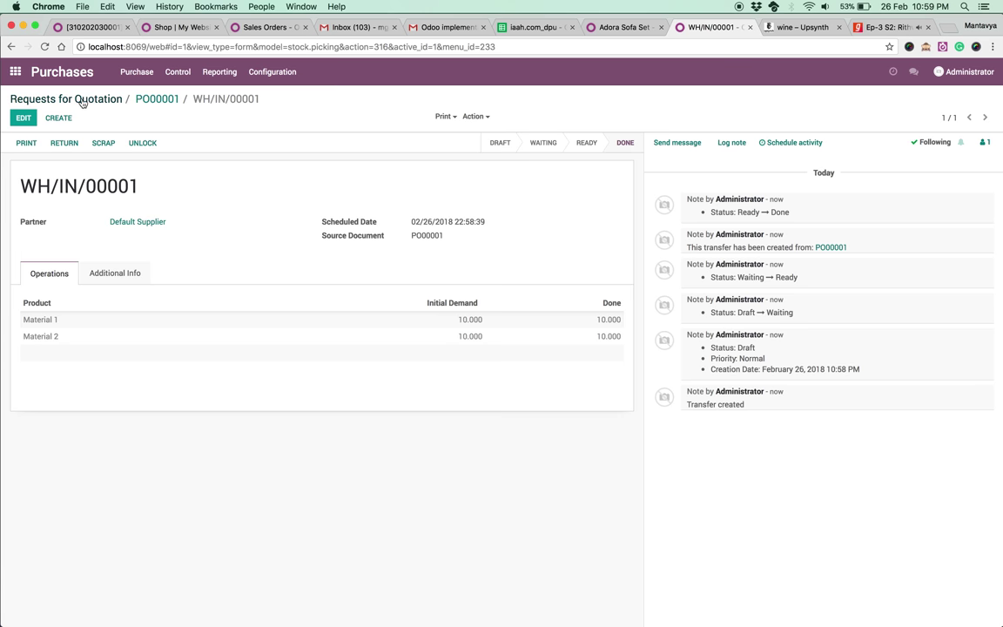
- Open the Balance Sheet report in Accounting and examine the Stock Valuation and Stock Interim (Received) accounts under Current Assets
{"action": "left_click", "coordinate": [74, 102]}
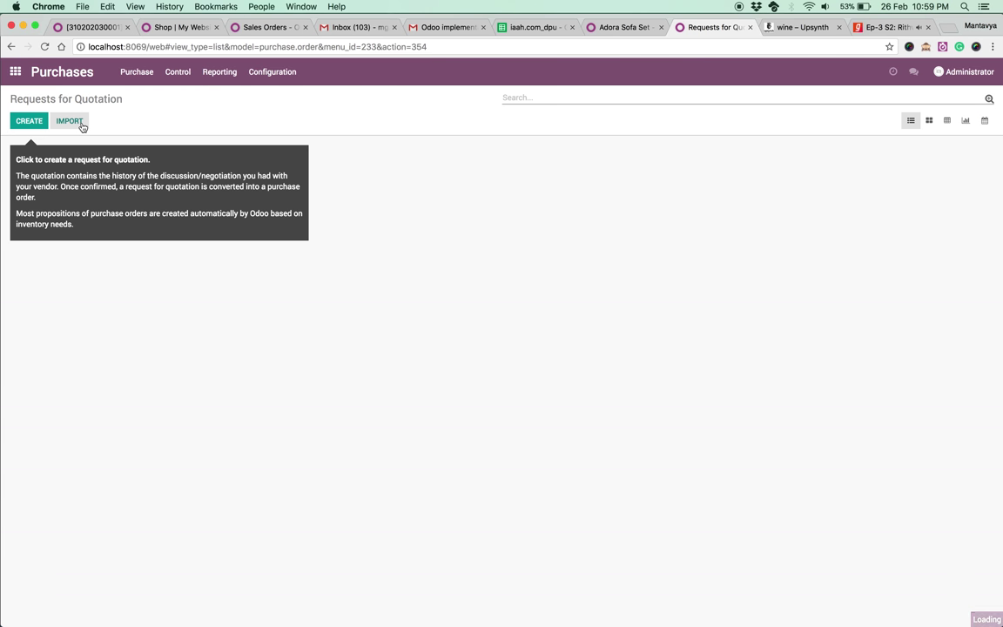
{"action": "left_click", "coordinate": [18, 75]}
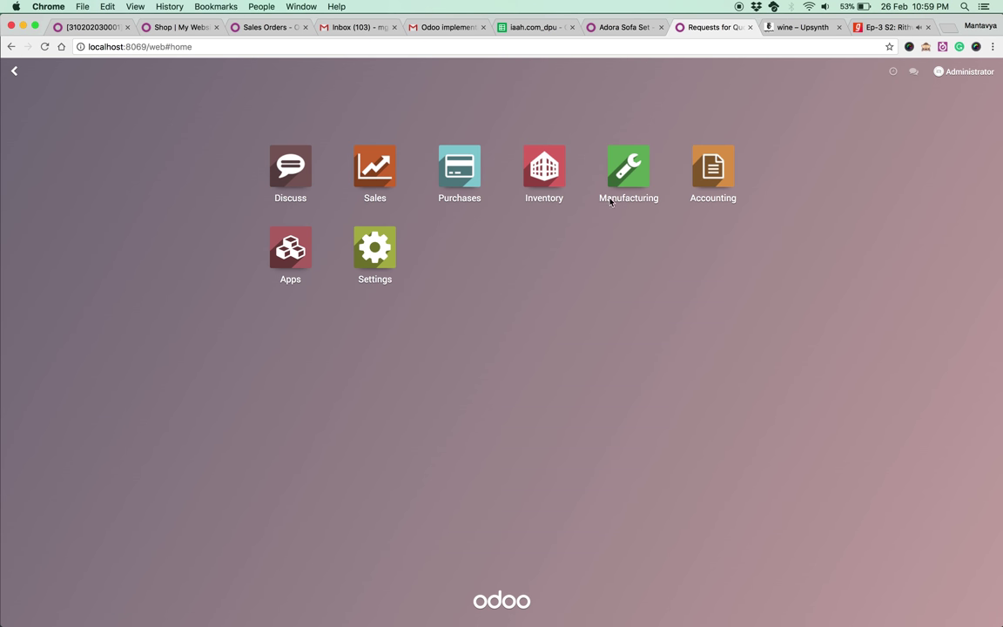
{"action": "left_click", "coordinate": [714, 167]}
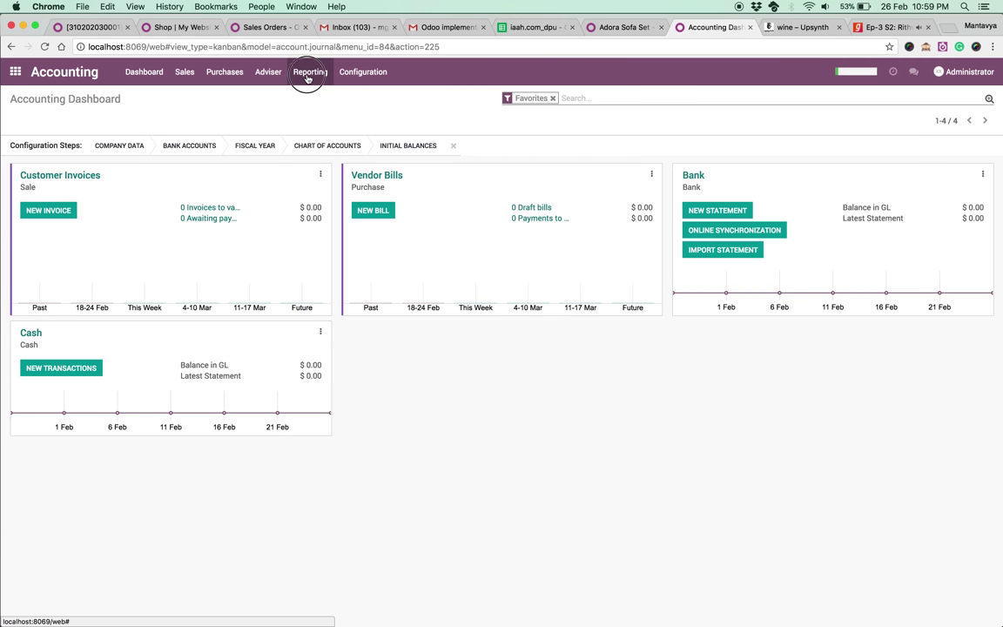
{"action": "left_click", "coordinate": [307, 73]}
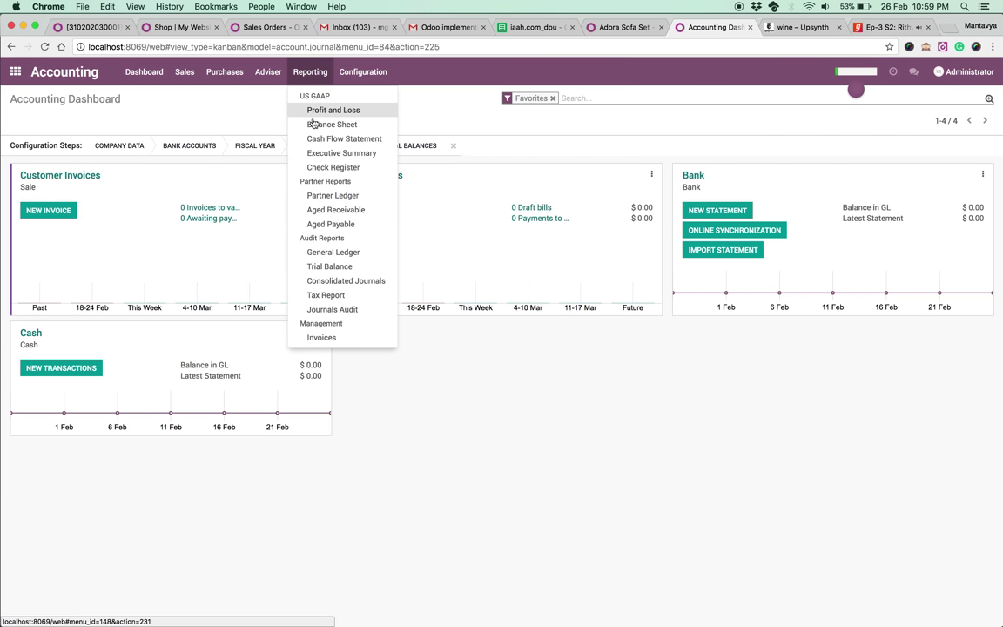
{"action": "left_click", "coordinate": [300, 123]}
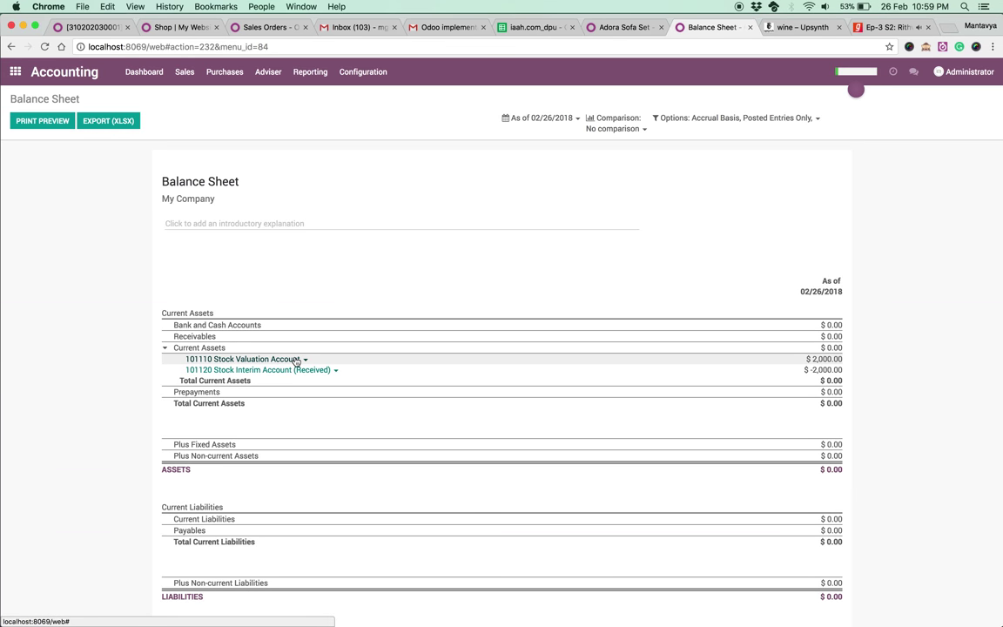
{"action": "left_click_drag", "start_coordinate": [811, 358], "coordinate": [4, 327]}
{"action": "left_click", "coordinate": [358, 354]}
- Create a vendor bill from Default Supplier's existing purchase order, save it and validate it
{"action": "left_click", "coordinate": [229, 75]}
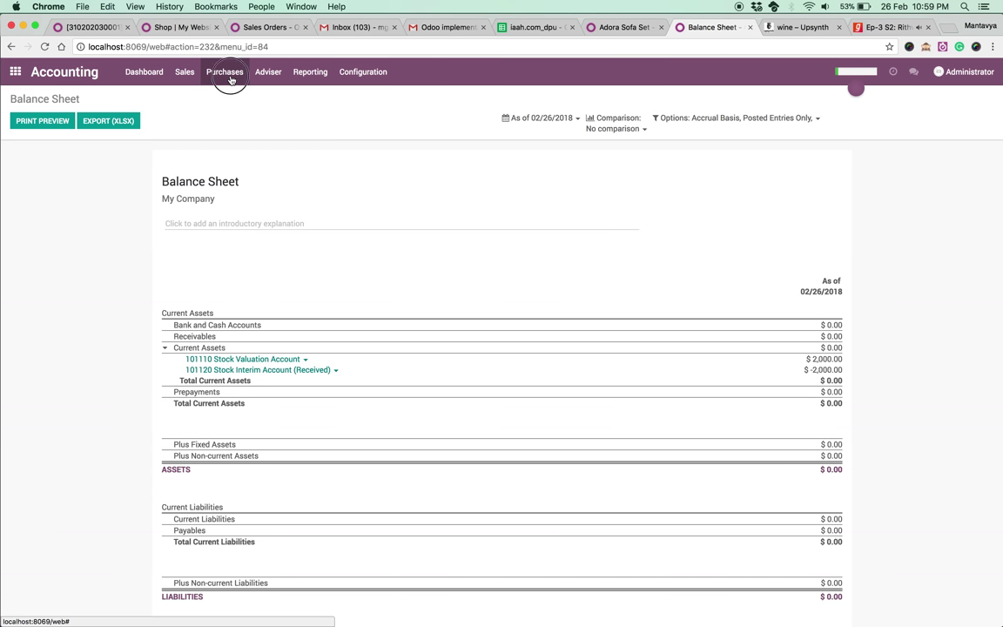
{"action": "left_click", "coordinate": [235, 107]}
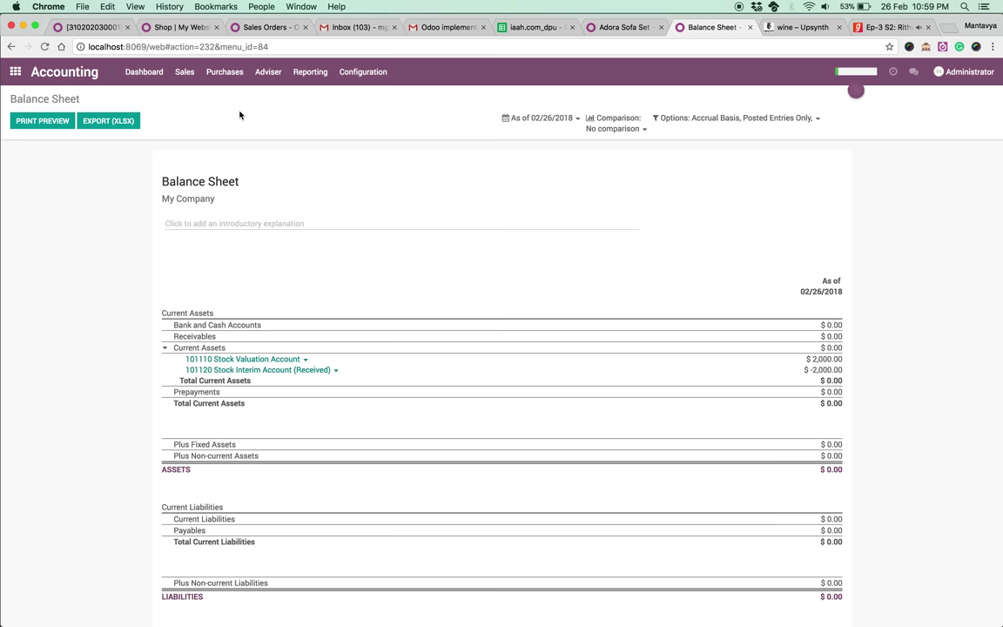
{"action": "left_click", "coordinate": [34, 121]}
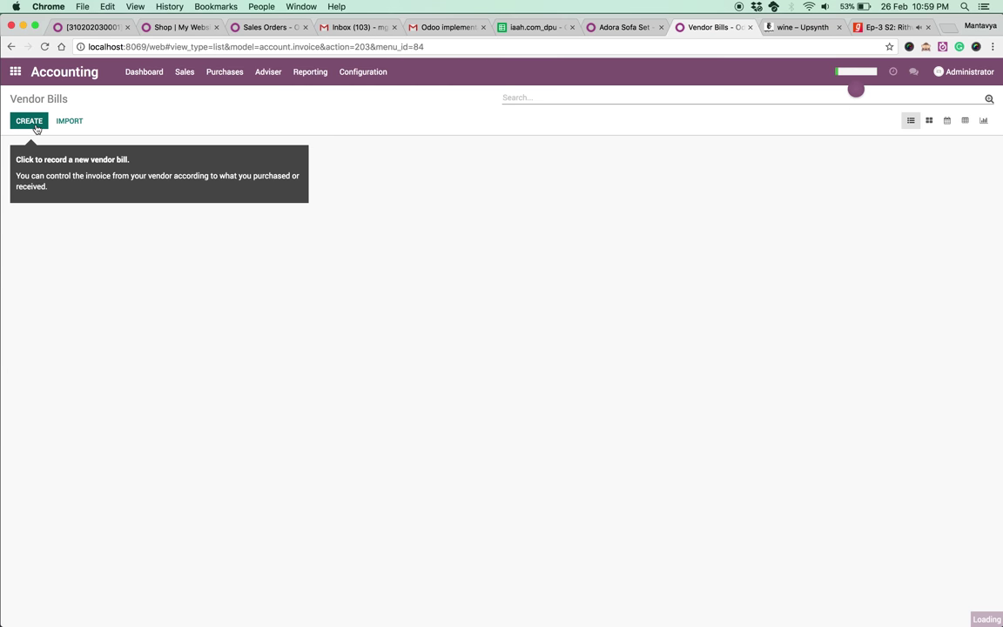
{"action": "left_click", "coordinate": [197, 271]}
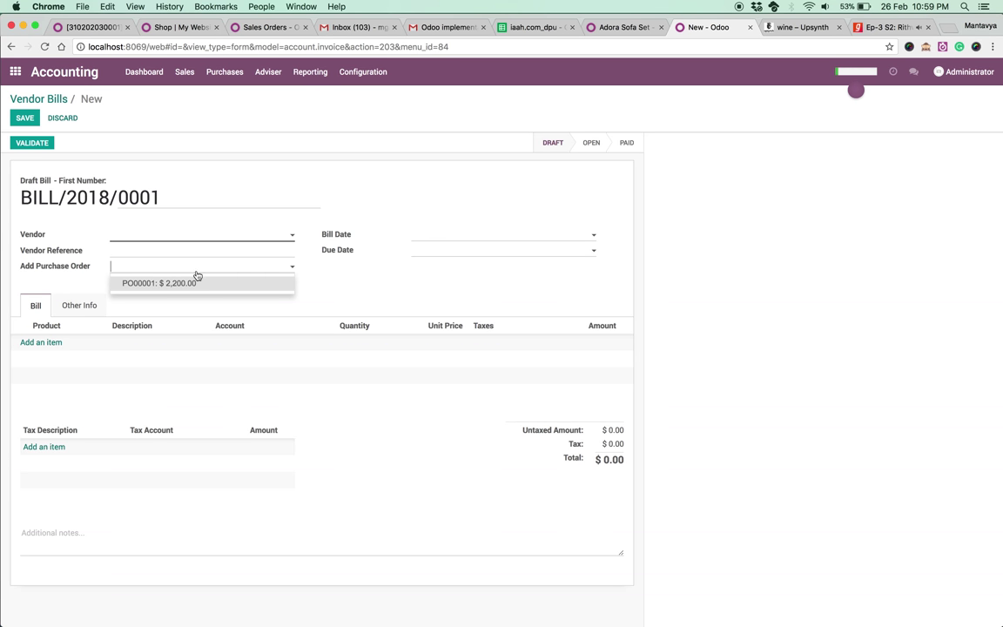
{"action": "left_click", "coordinate": [196, 283]}
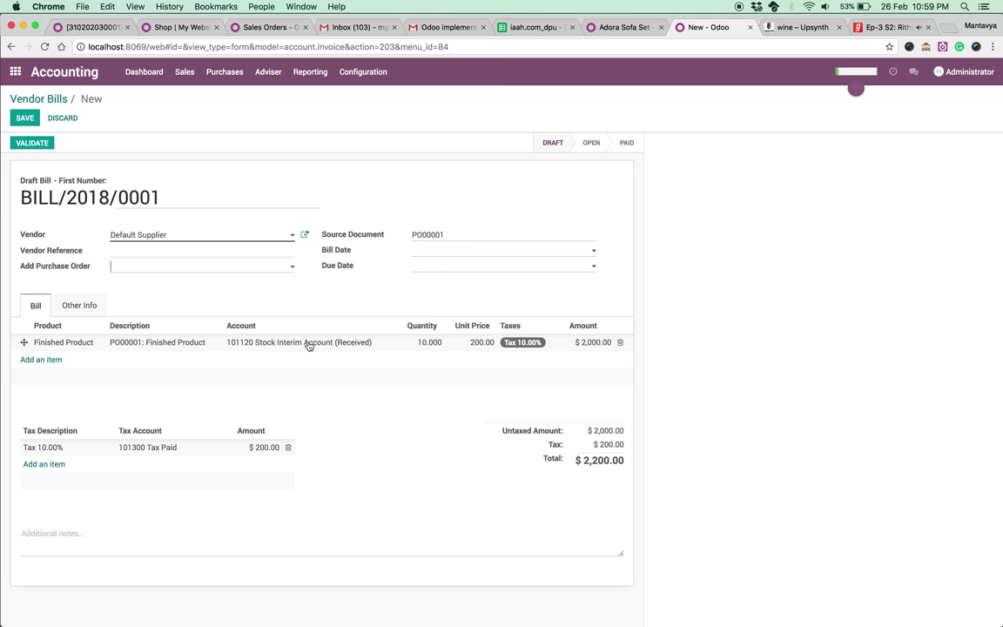
{"action": "left_click", "coordinate": [32, 121]}
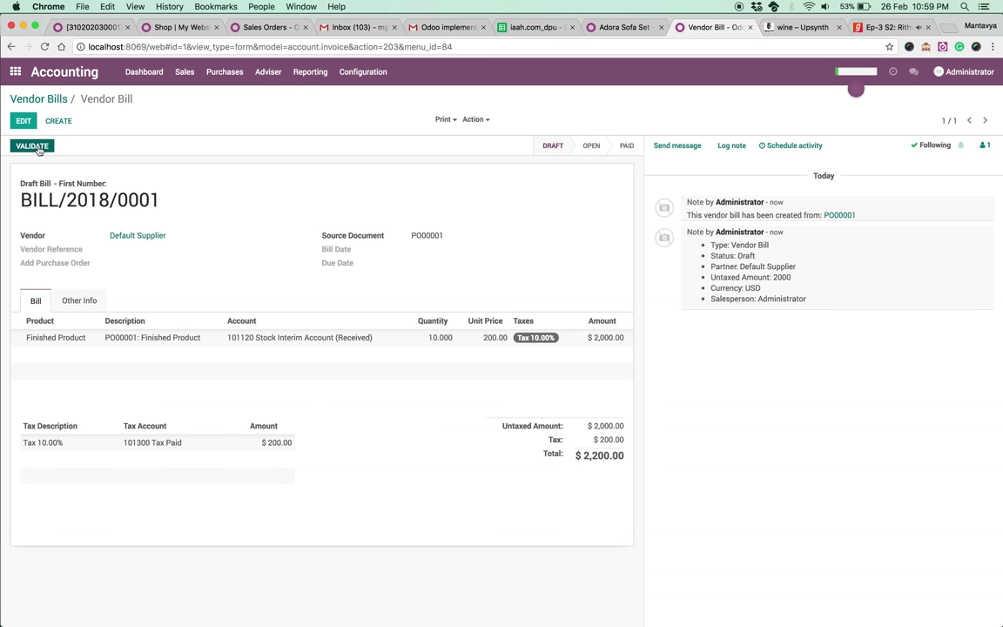
{"action": "left_click", "coordinate": [38, 148]}
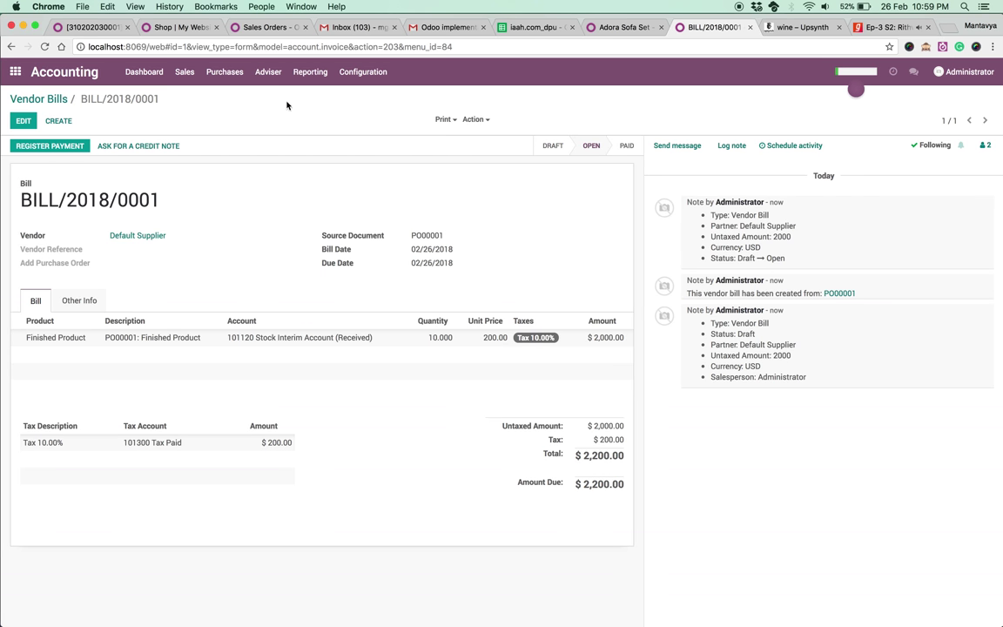
- Reopen the Balance Sheet and check the Stock Valuation Account amount with the vendor bill posted
{"action": "left_click", "coordinate": [309, 72]}
{"action": "left_click", "coordinate": [306, 127]}
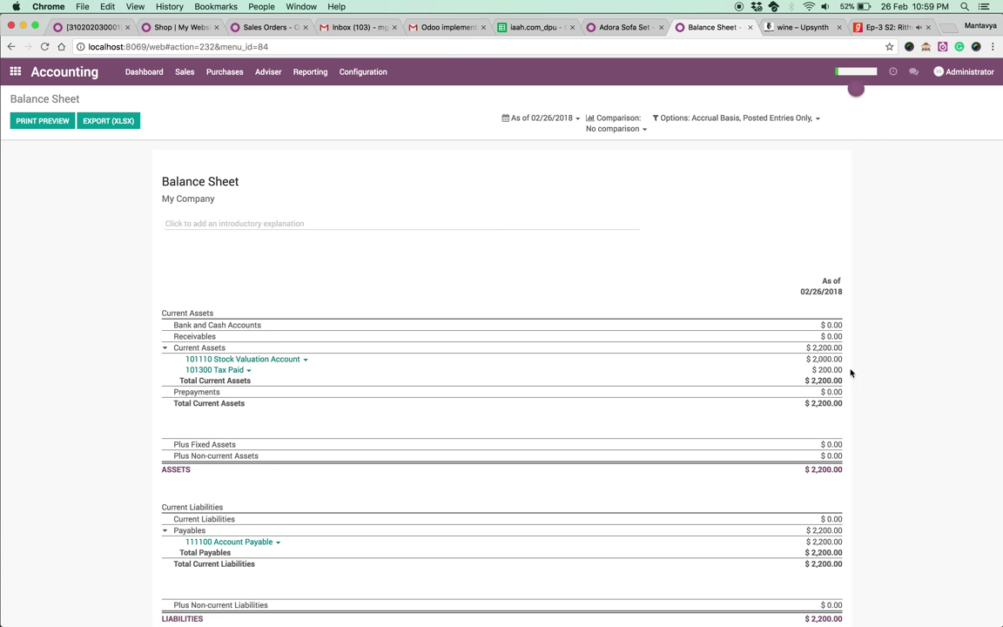
{"action": "left_click_drag", "start_coordinate": [843, 359], "coordinate": [806, 359]}
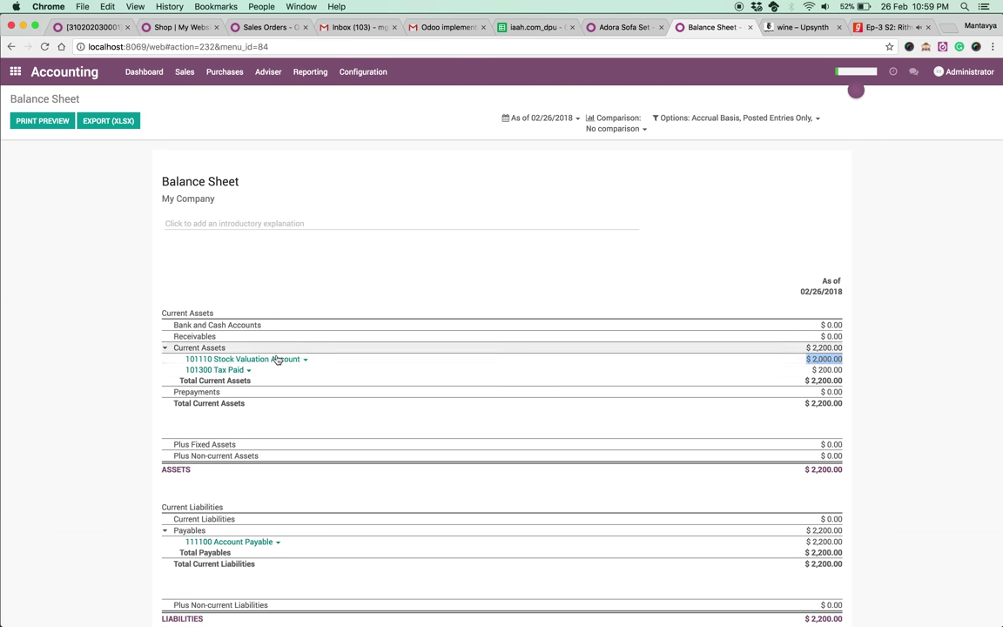
- List all journal entries without the Miscellaneous Operations filter and review the items of both stock journal entries and the vendor bill entry
{"action": "left_click", "coordinate": [265, 72]}
{"action": "left_click", "coordinate": [295, 125]}
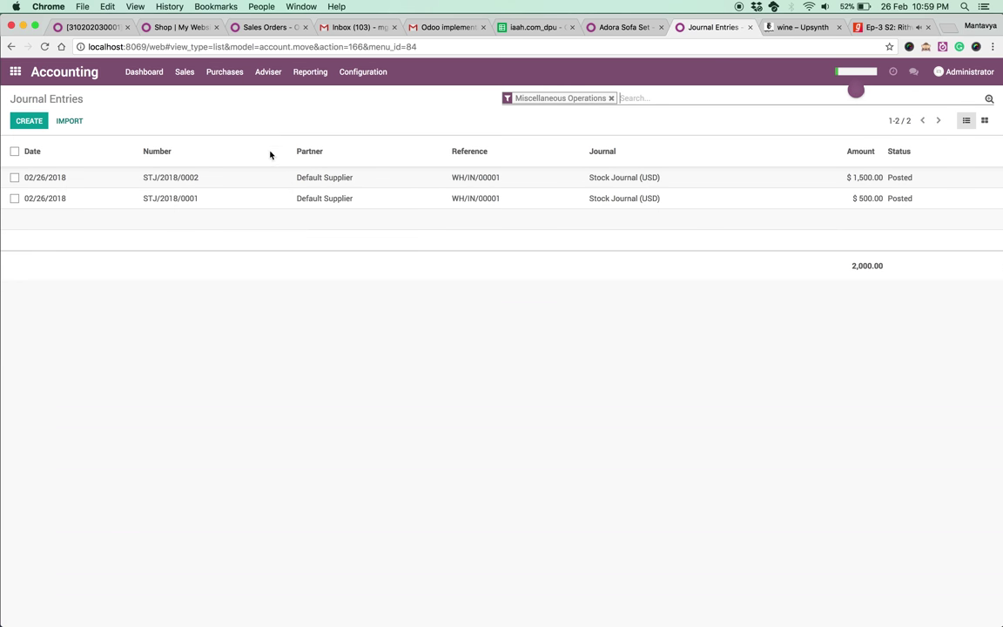
{"action": "left_click", "coordinate": [611, 99]}
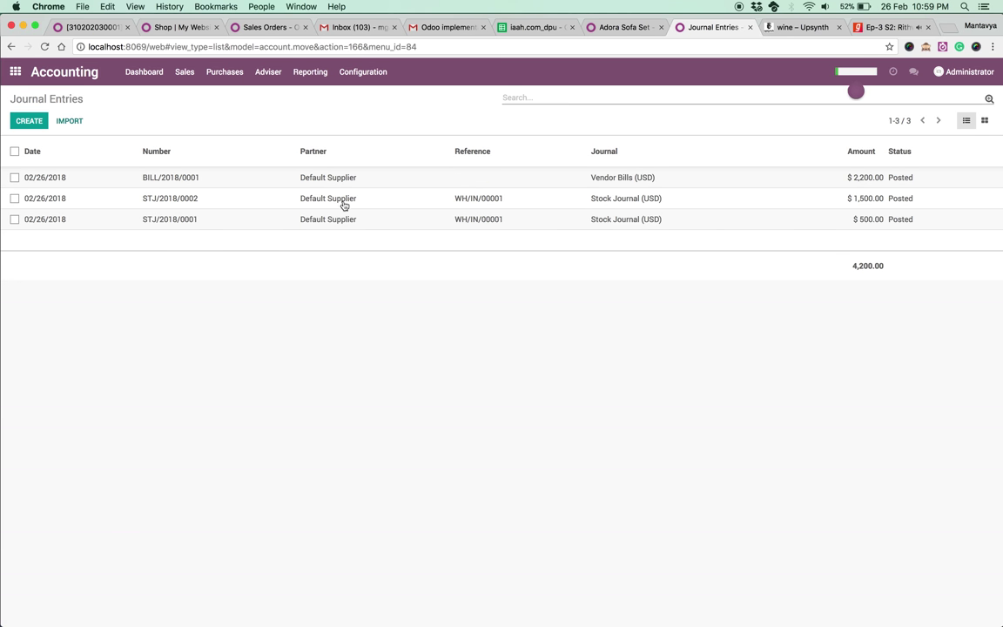
{"action": "left_click", "coordinate": [174, 222]}
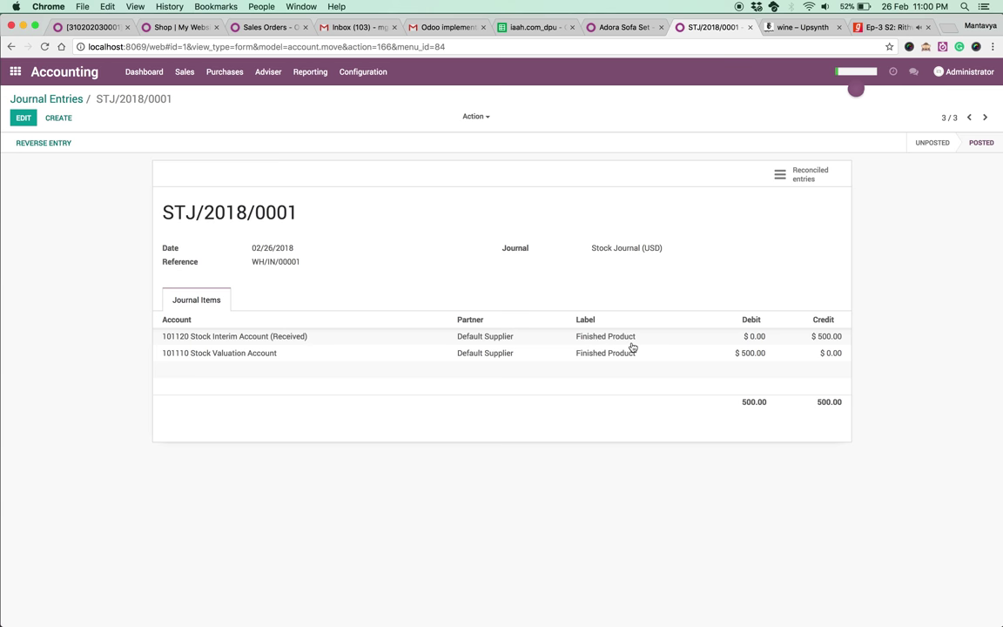
{"action": "left_click", "coordinate": [76, 100]}
{"action": "left_click", "coordinate": [372, 202]}
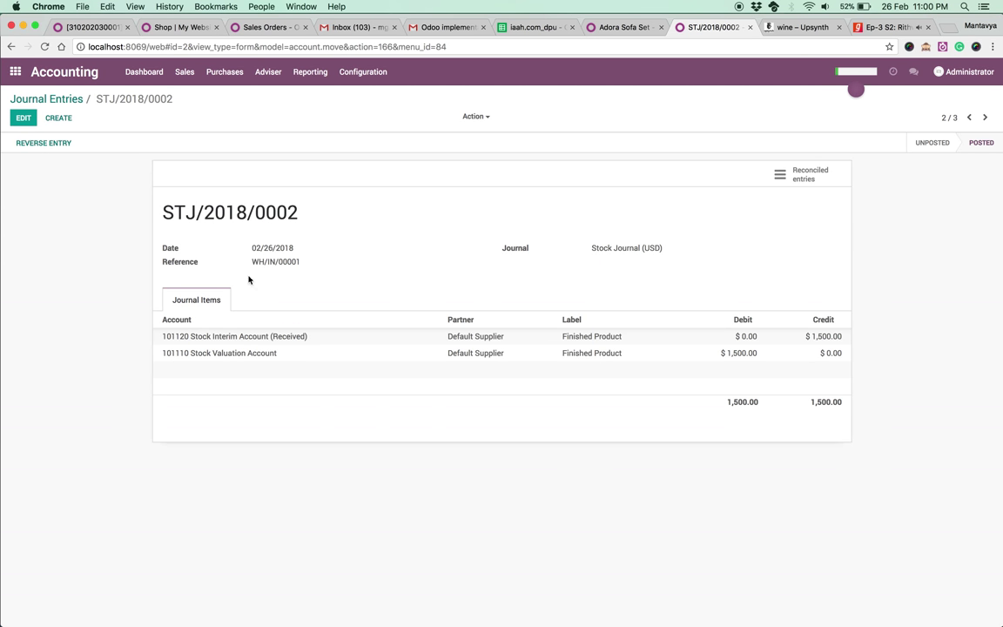
{"action": "left_click", "coordinate": [82, 101]}
{"action": "left_click", "coordinate": [545, 182]}
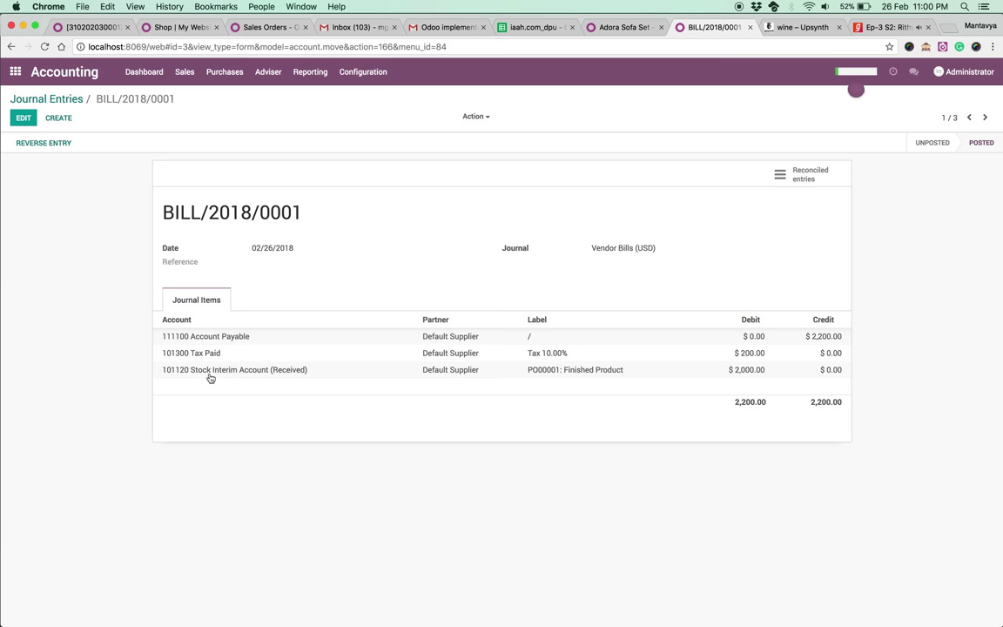
{"action": "left_click", "coordinate": [73, 99]}
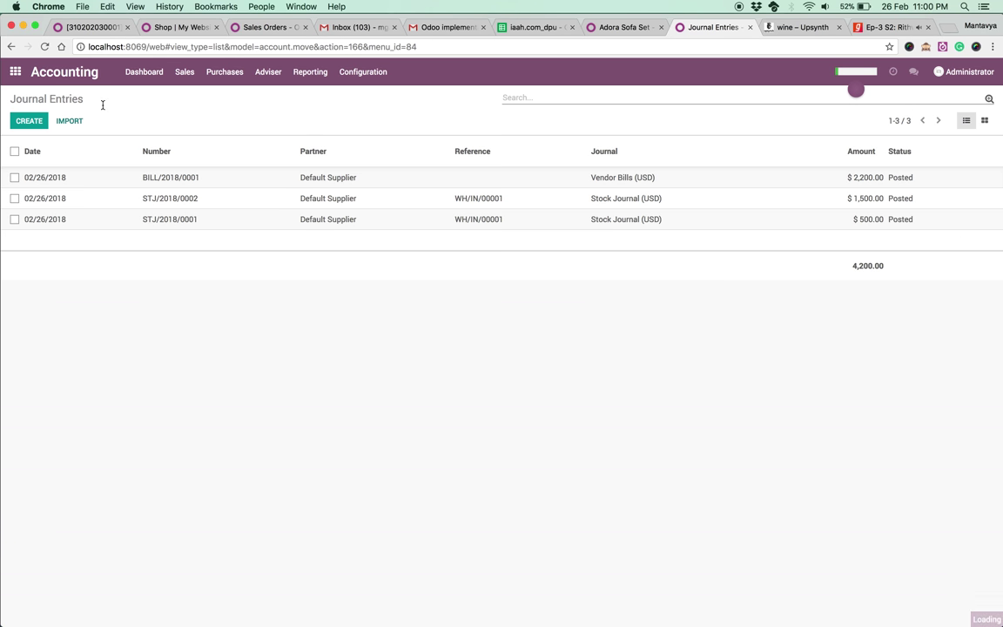
- Open the inventory valuation report in Inventory and examine the quantity on hand and total value of each material
{"action": "left_click", "coordinate": [25, 75]}
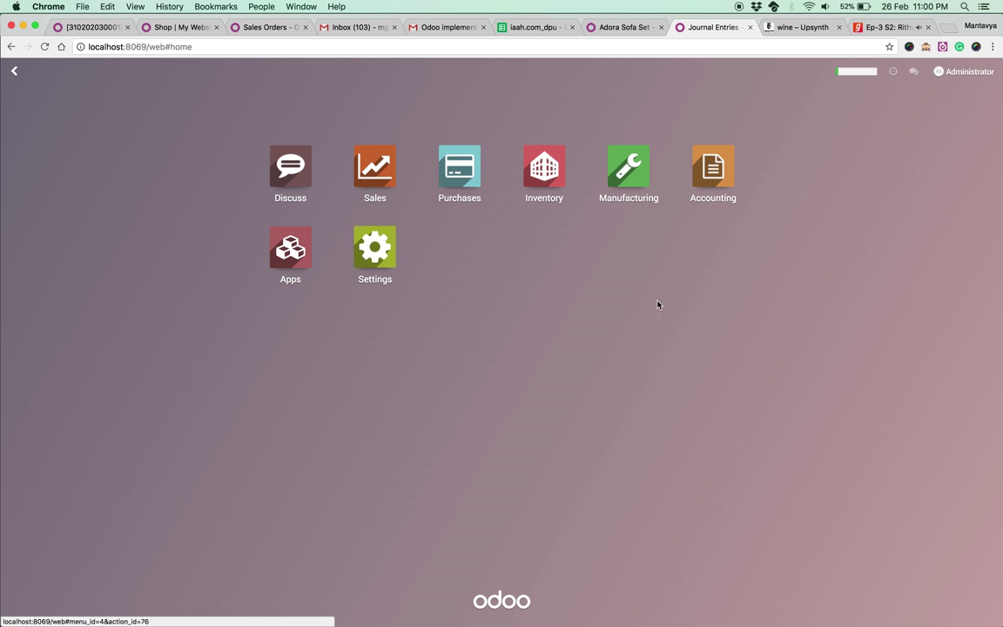
{"action": "left_click", "coordinate": [547, 174]}
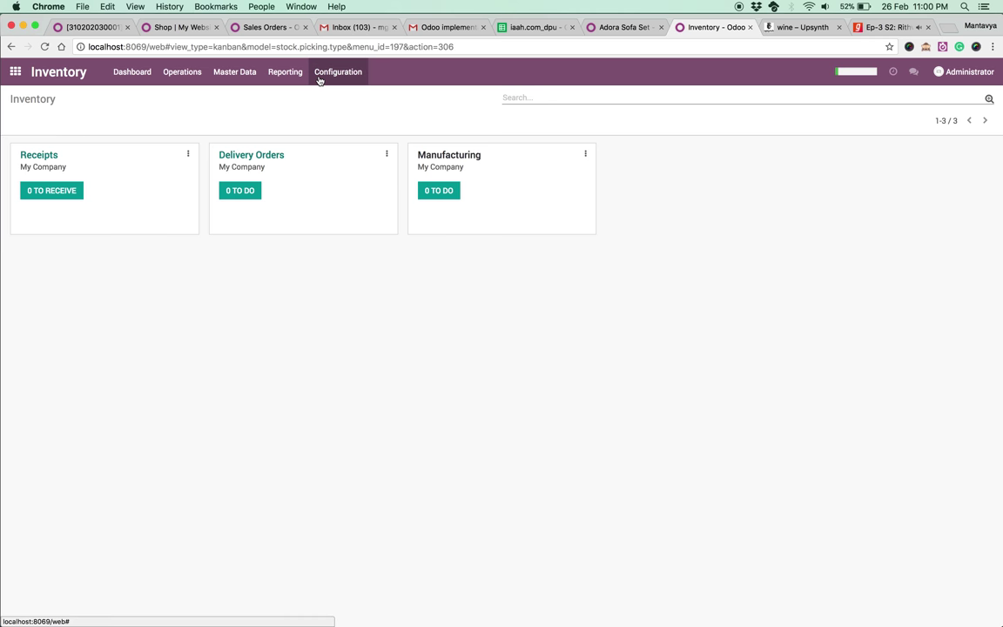
{"action": "left_click", "coordinate": [284, 72]}
{"action": "left_click", "coordinate": [296, 108]}
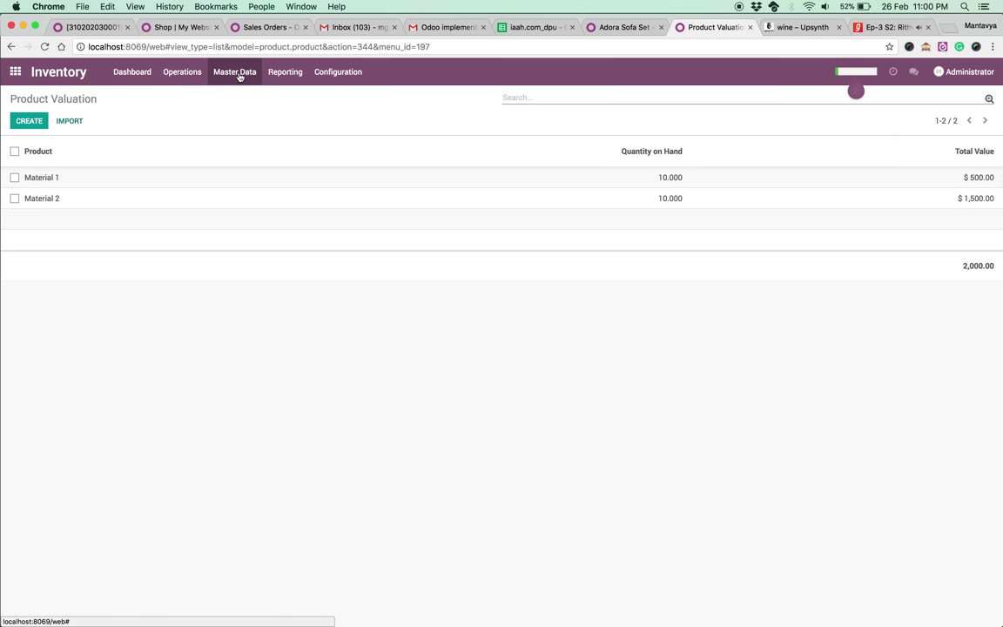
{"action": "left_click", "coordinate": [15, 72]}
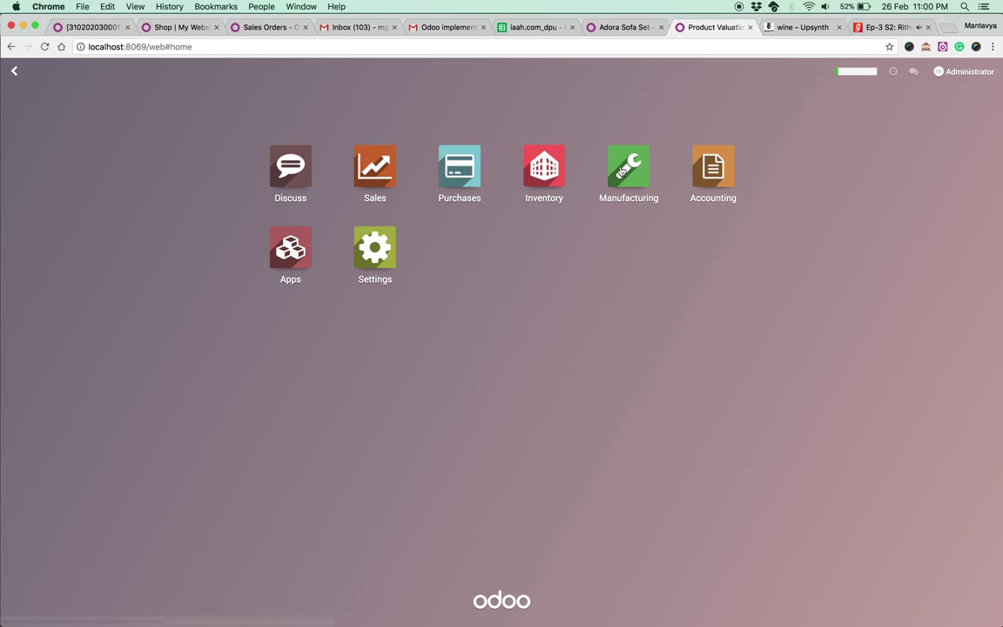
{"action": "left_click", "coordinate": [392, 170]}
{"action": "left_click", "coordinate": [35, 123]}
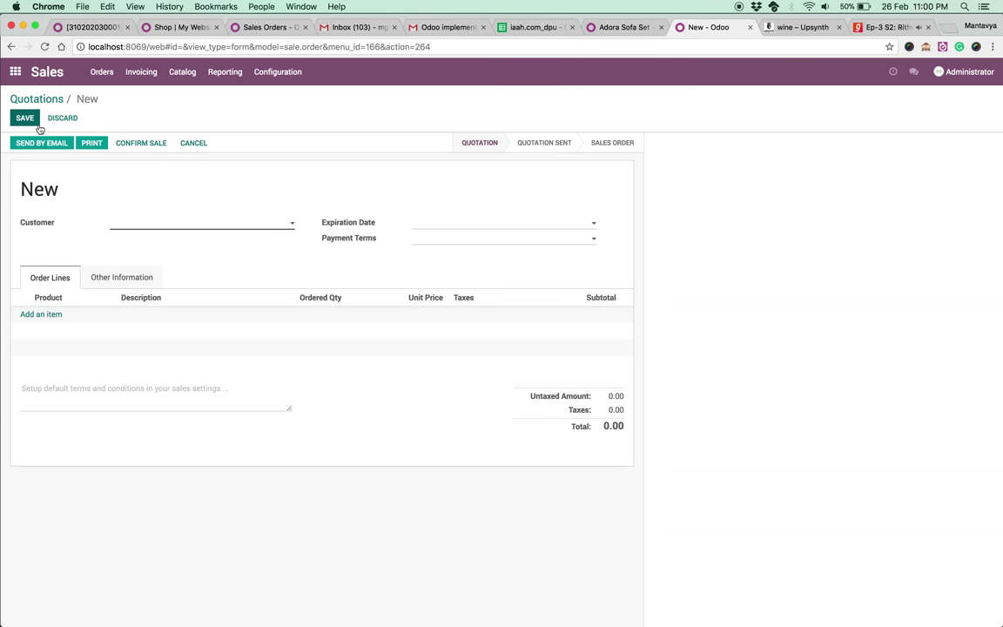
- Open the Profit and Loss report in Accounting to examine income, expenses and net profit
{"action": "left_click", "coordinate": [14, 71]}
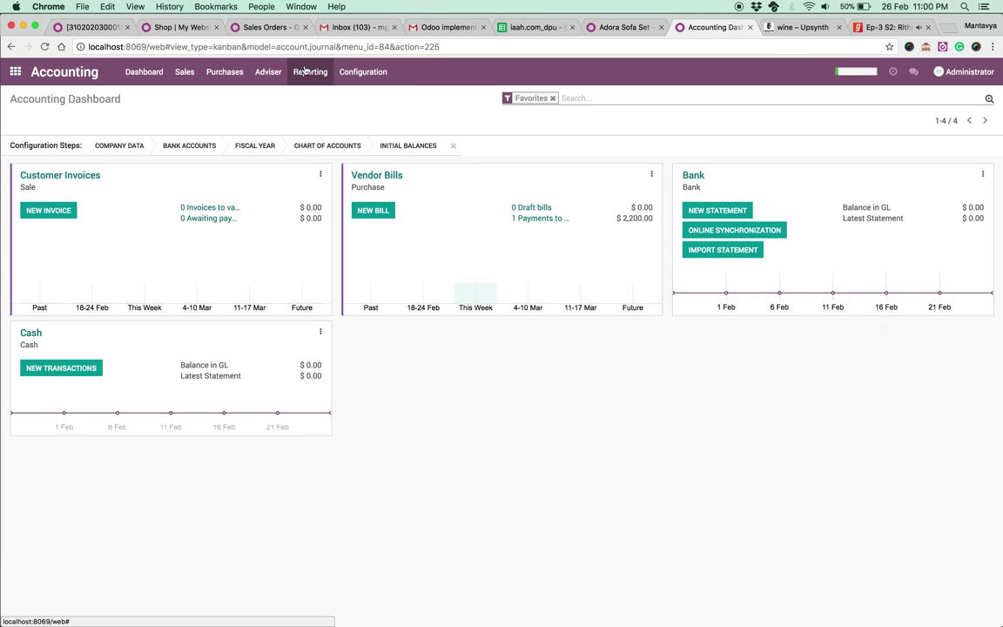
{"action": "left_click", "coordinate": [310, 71]}
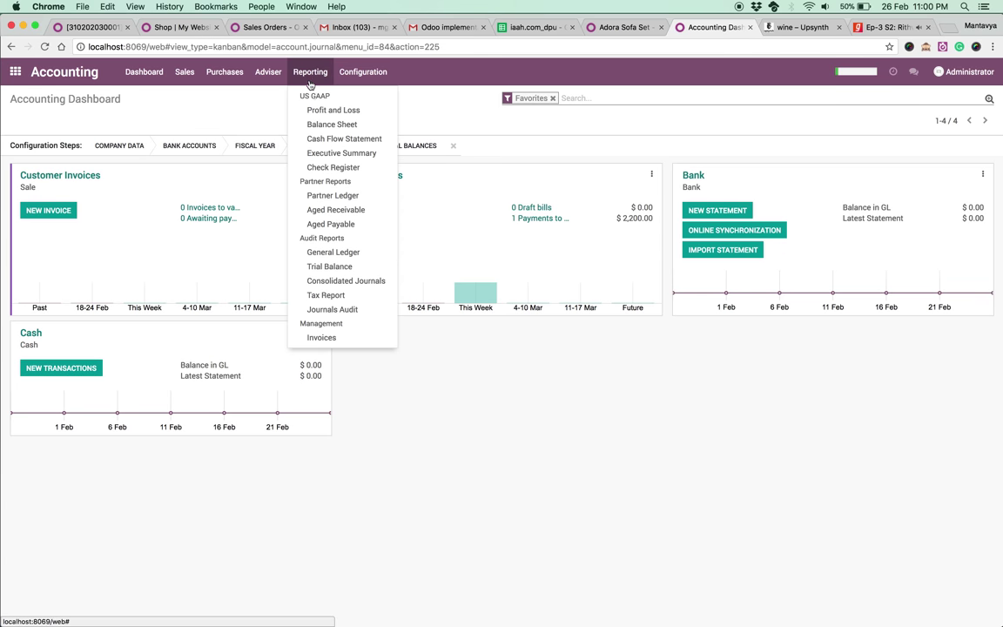
{"action": "left_click", "coordinate": [316, 109]}
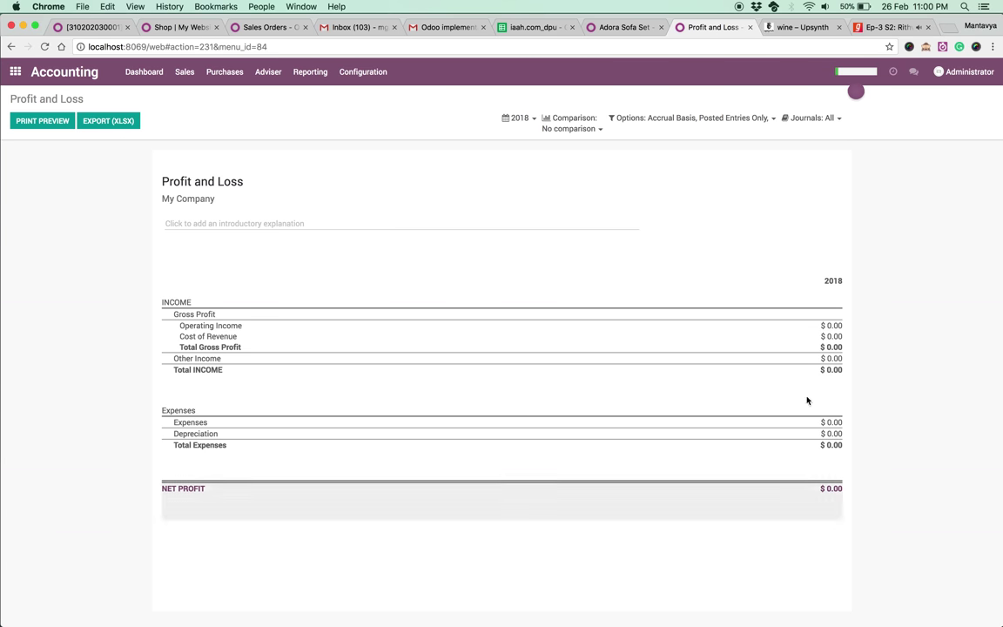
- Start a new quotation in Sales for the customer named Customer
{"action": "left_click", "coordinate": [13, 72]}
{"action": "left_click", "coordinate": [379, 175]}
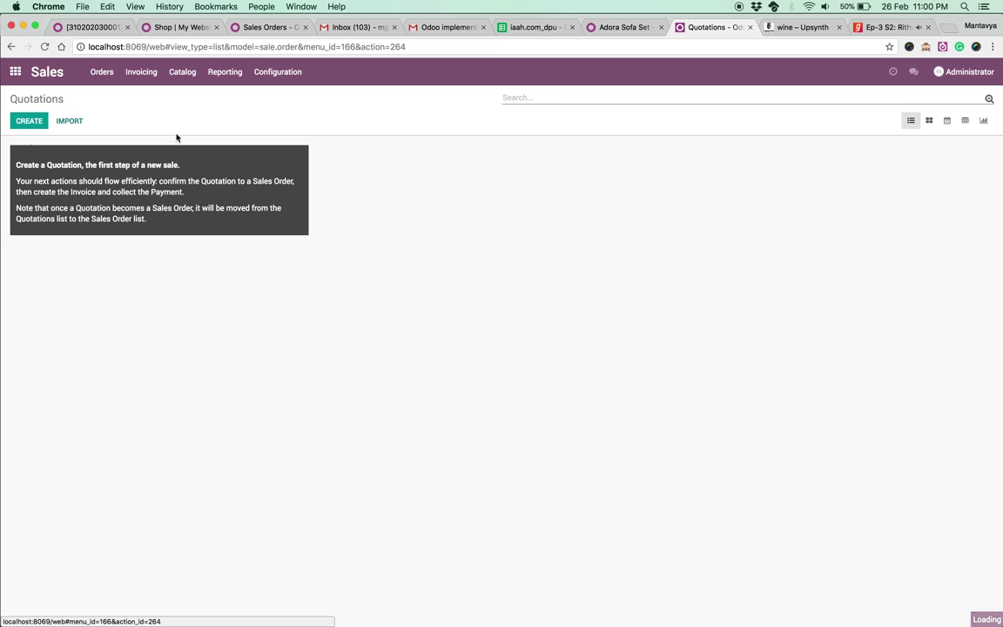
{"action": "left_click", "coordinate": [32, 120]}
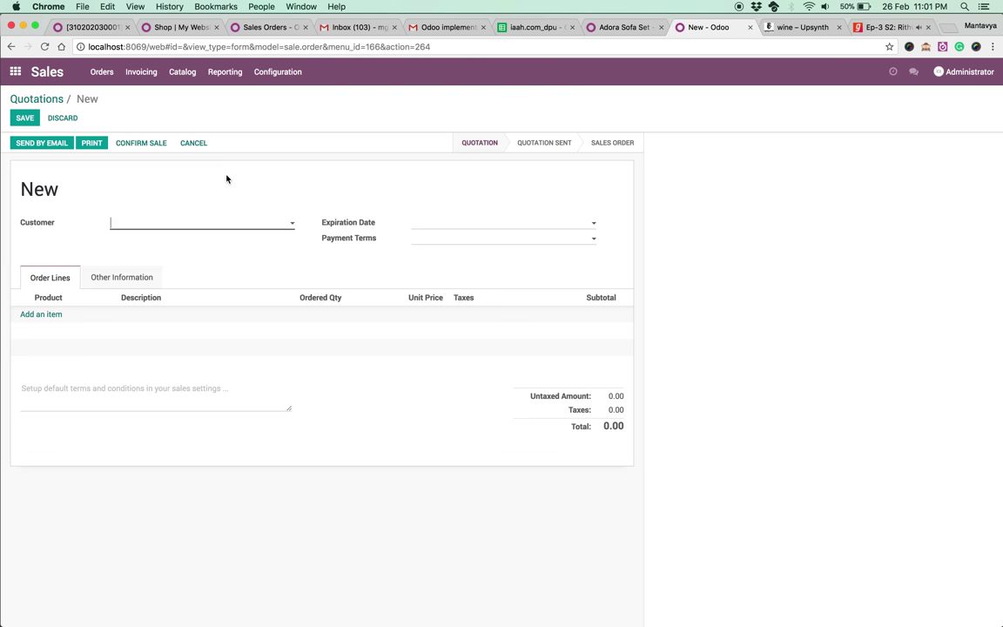
{"action": "left_click", "coordinate": [218, 225]}
{"action": "type", "text": "Cus"}
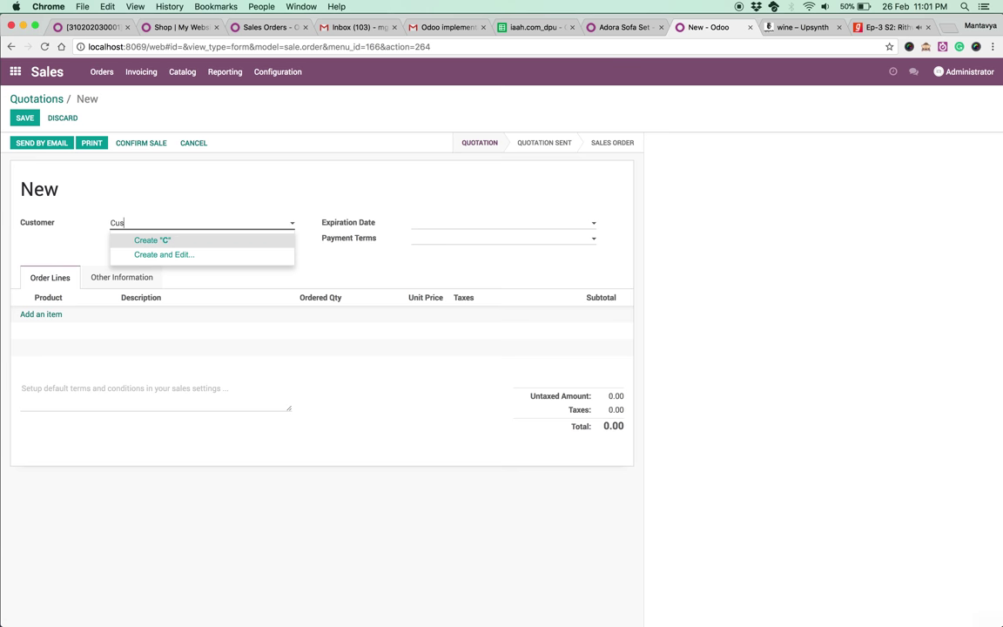
{"action": "type", "text": "tomer"}
{"action": "key", "text": "Return"}
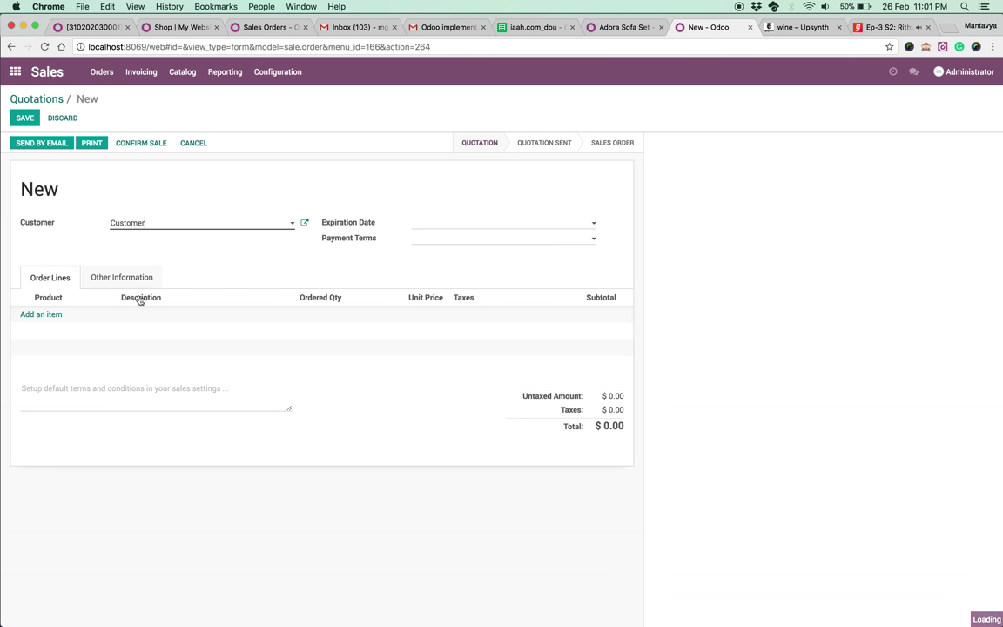
- Add Finished Product as an order line to the quotation, save it and confirm the sale
{"action": "left_click", "coordinate": [54, 314]}
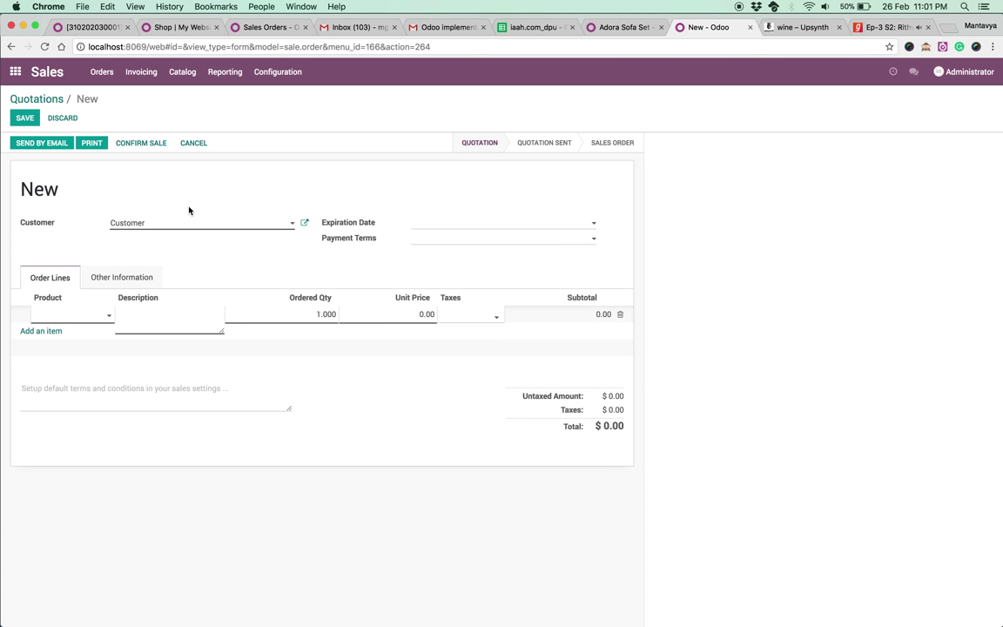
{"action": "left_click", "coordinate": [108, 314]}
{"action": "left_click", "coordinate": [98, 333]}
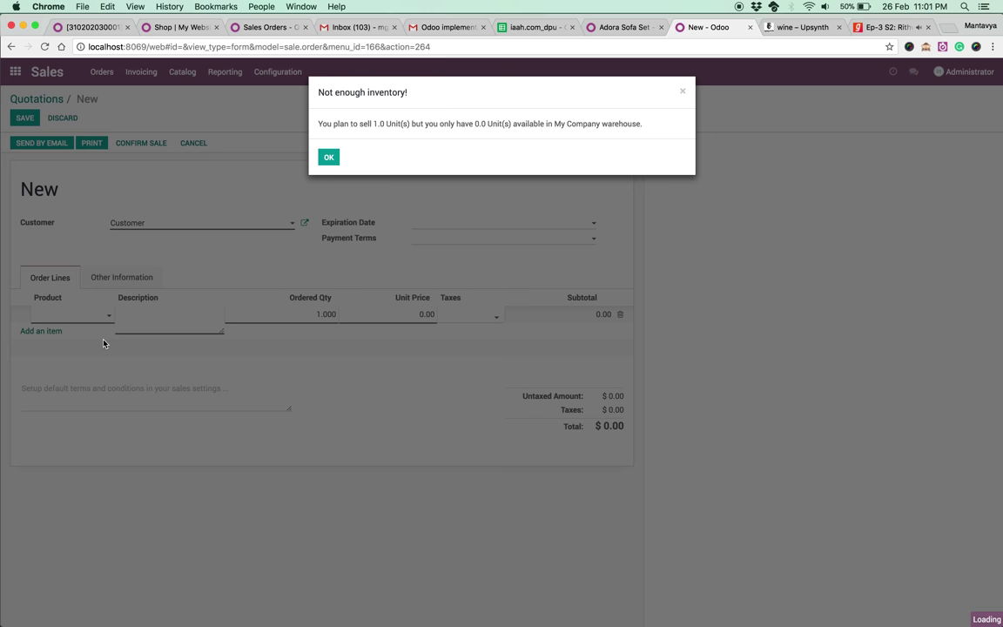
{"action": "left_click", "coordinate": [329, 156]}
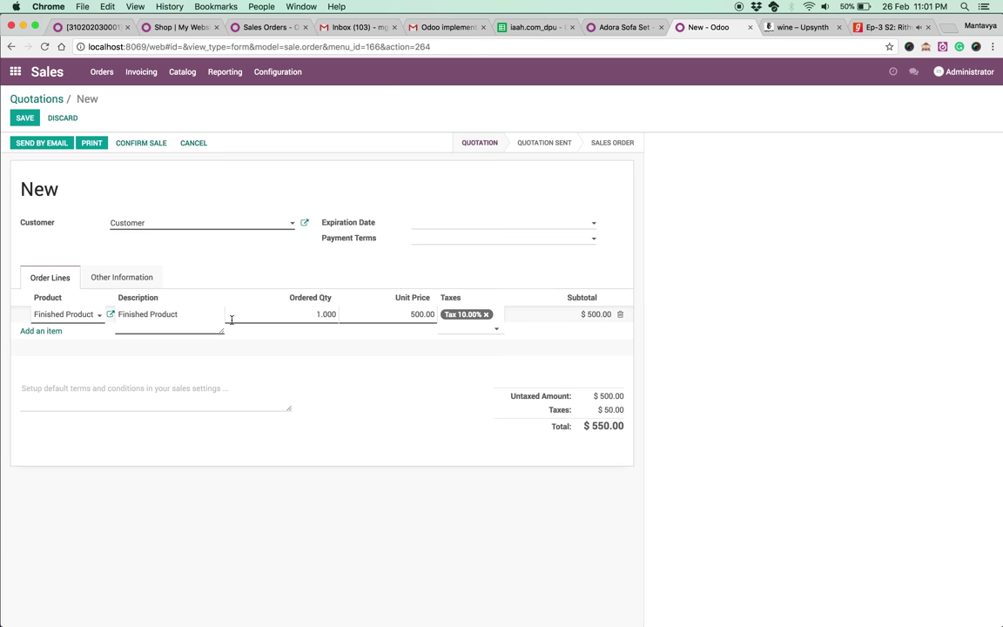
{"action": "left_click", "coordinate": [392, 377]}
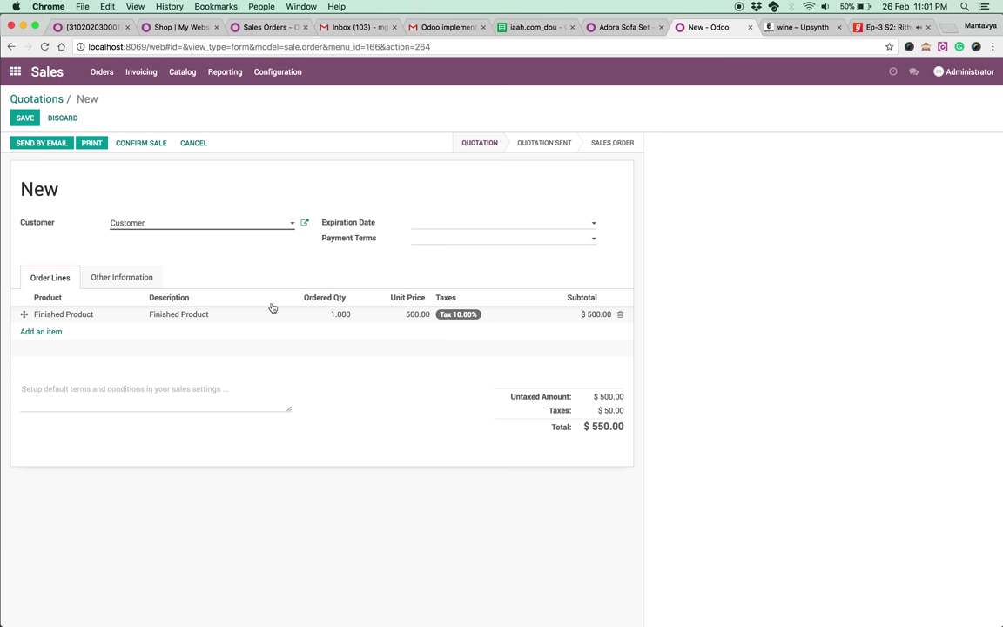
{"action": "left_click", "coordinate": [26, 117]}
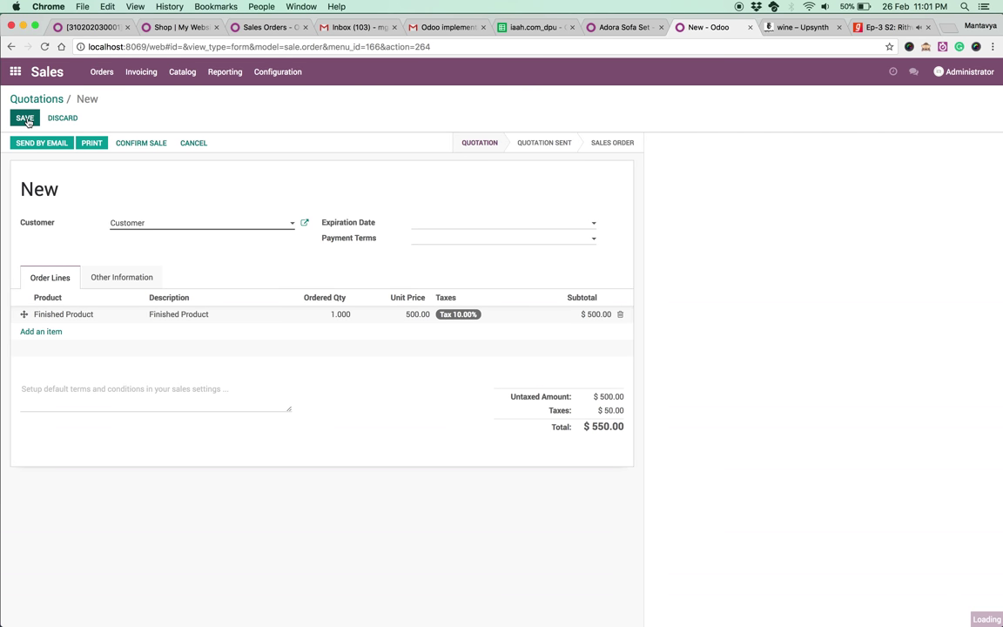
{"action": "left_click", "coordinate": [140, 146]}
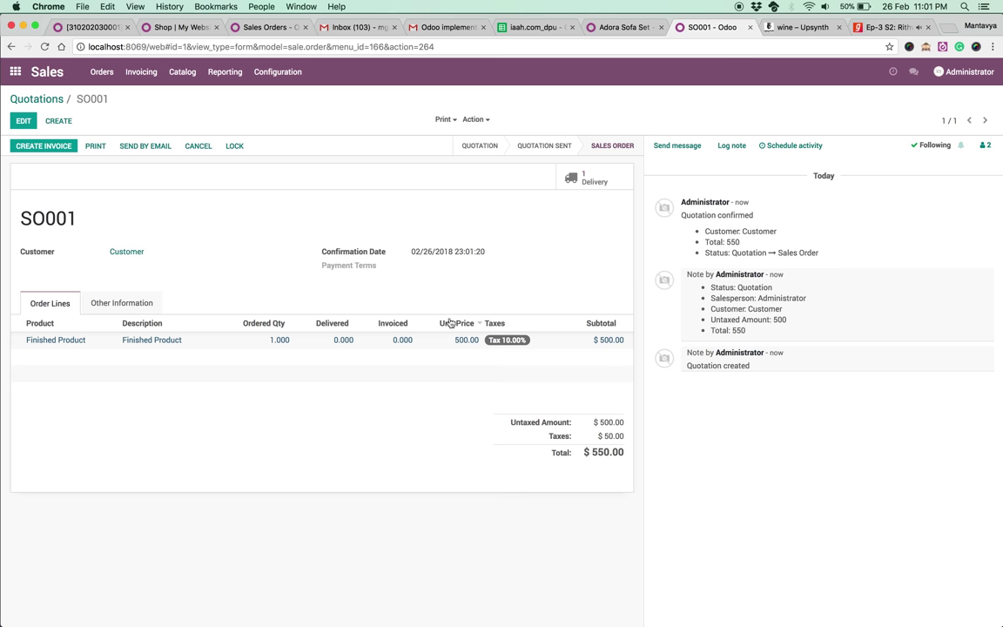
- Validate the sales order's delivery of Material 1 and Material 2 with an immediate transfer and return to the order
{"action": "left_click", "coordinate": [590, 191]}
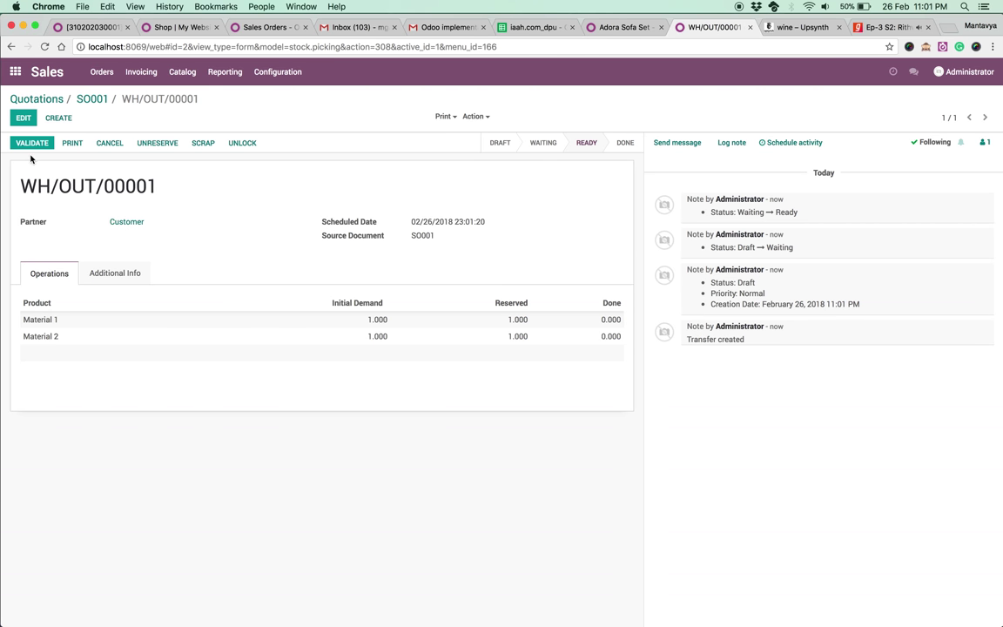
{"action": "left_click", "coordinate": [30, 145]}
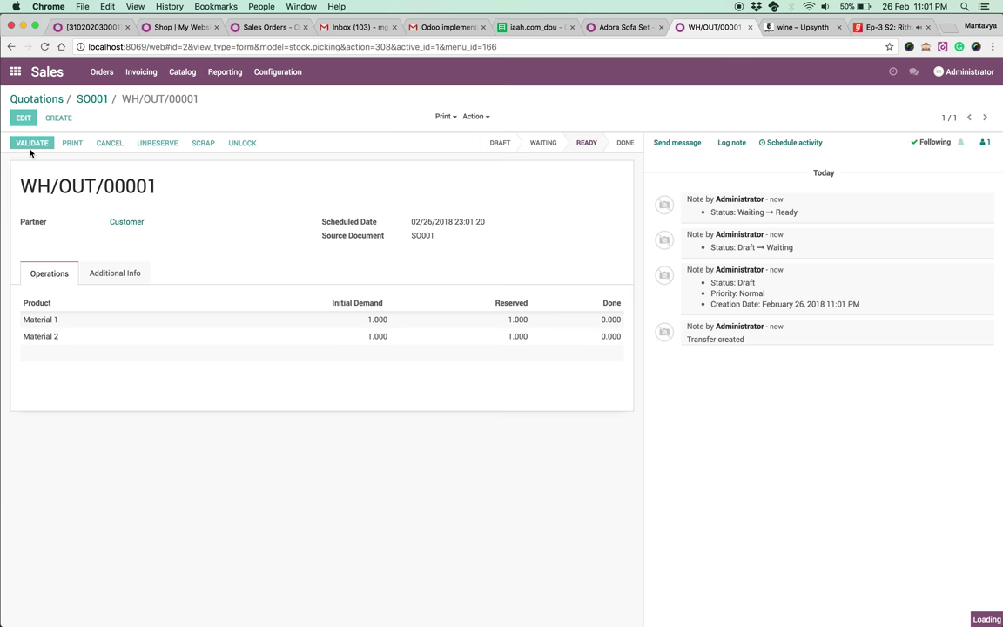
{"action": "left_click", "coordinate": [233, 184]}
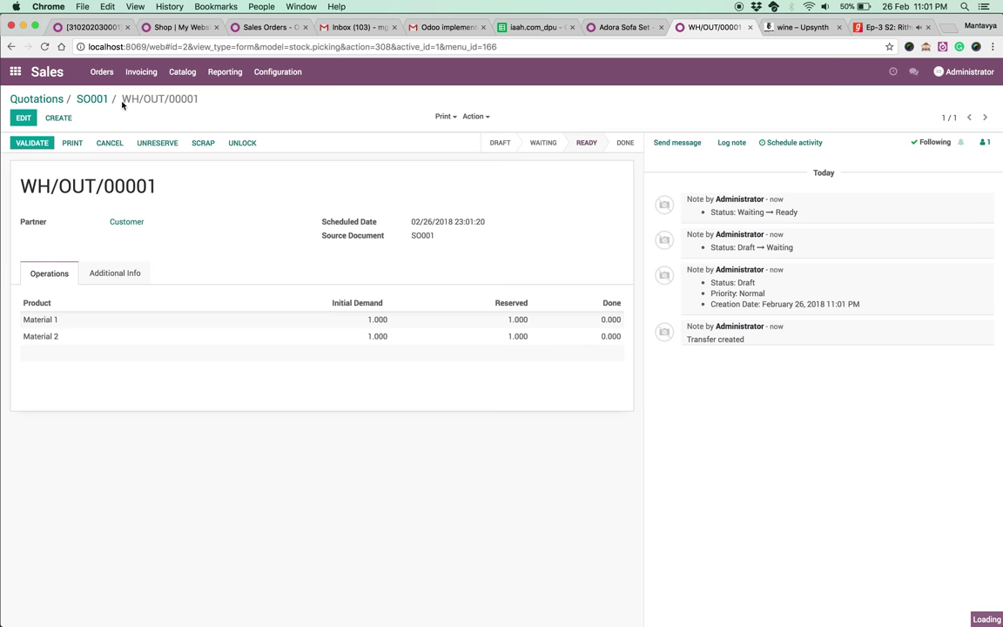
{"action": "left_click", "coordinate": [98, 99]}
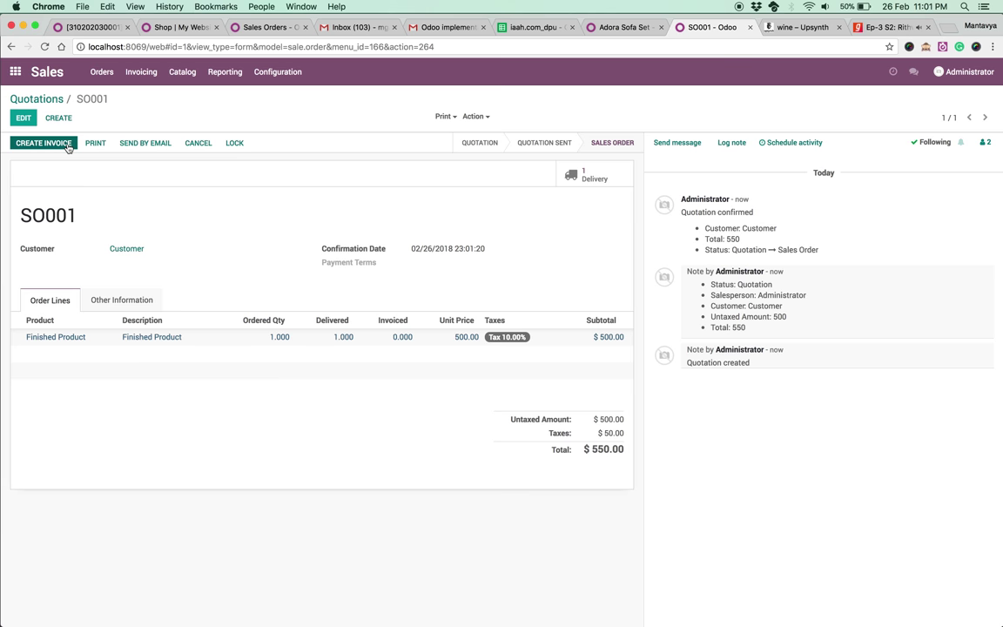
- Open the Balance Sheet in Accounting and check the Stock Interim Account (Delivered) amount
{"action": "left_click", "coordinate": [15, 72]}
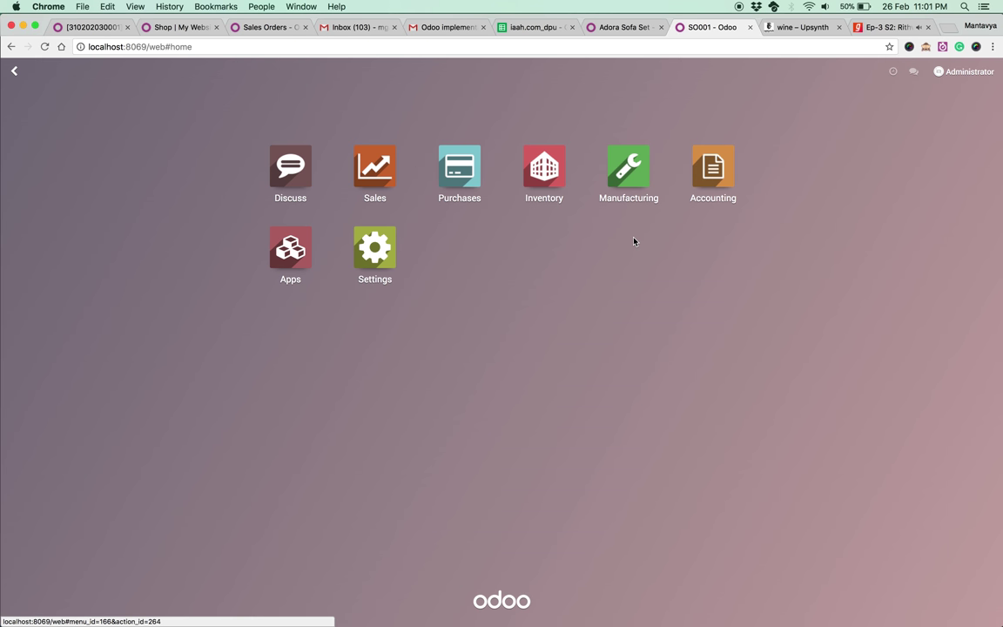
{"action": "left_click", "coordinate": [710, 175]}
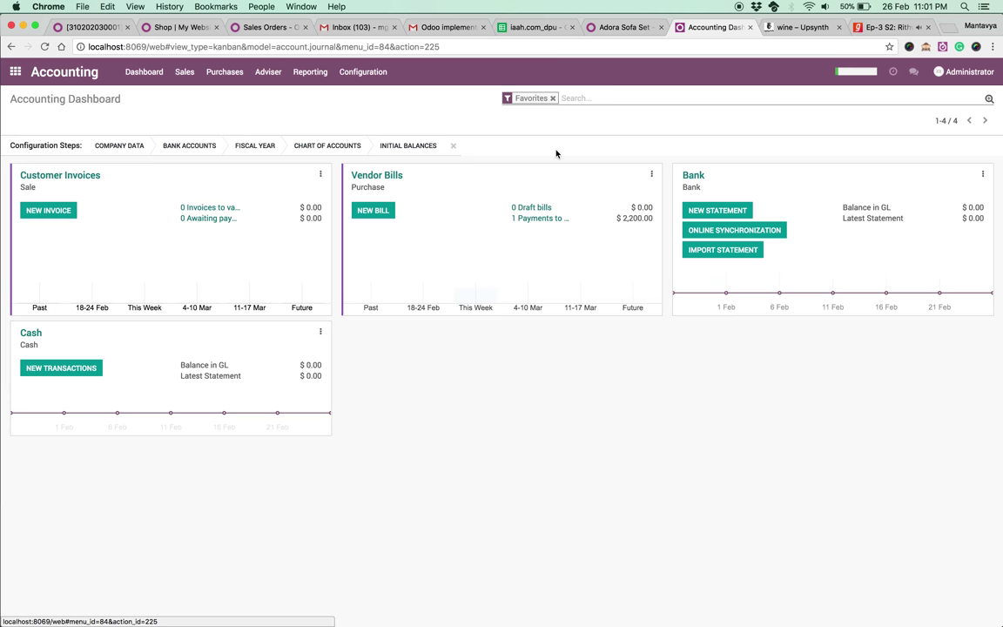
{"action": "left_click", "coordinate": [304, 71]}
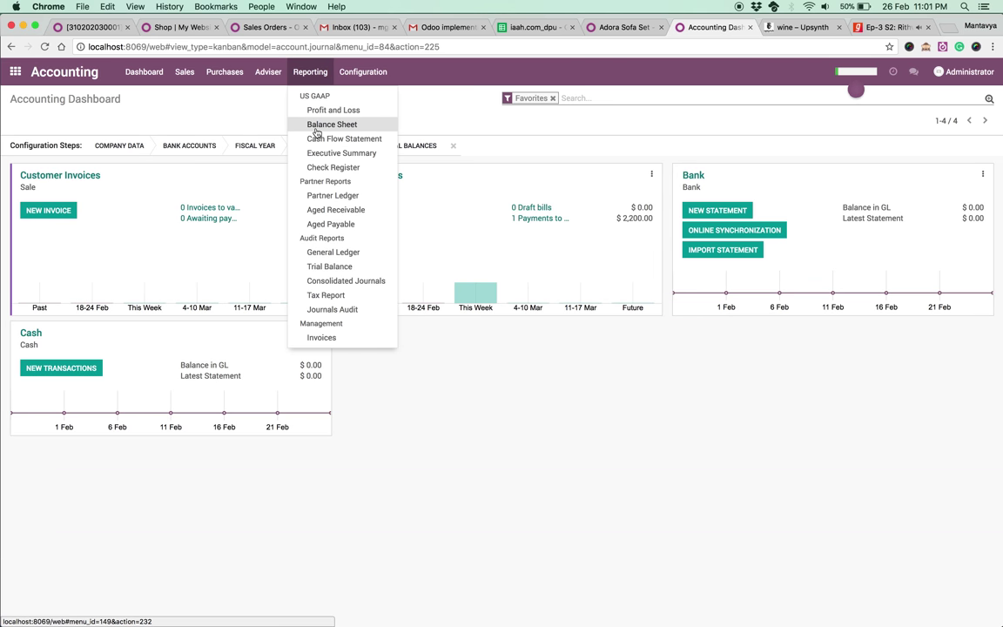
{"action": "left_click", "coordinate": [315, 126]}
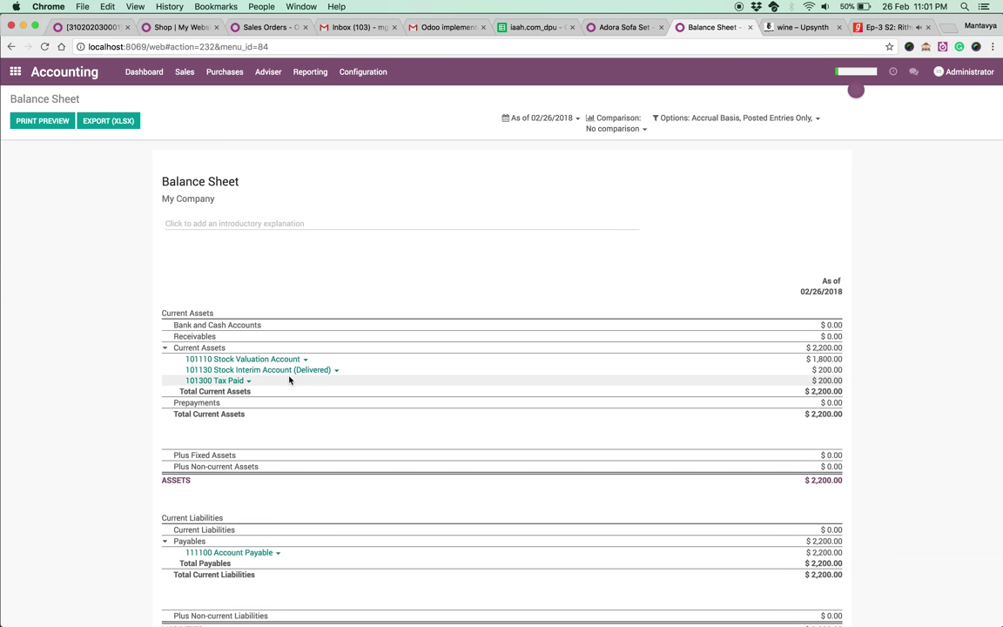
{"action": "triple_click", "coordinate": [820, 371]}
- Open the inventory valuation report and check each material's quantity on hand and total value with the delivery done
{"action": "left_click", "coordinate": [21, 74]}
{"action": "left_click", "coordinate": [714, 181]}
{"action": "left_click", "coordinate": [16, 72]}
{"action": "left_click", "coordinate": [533, 167]}
{"action": "left_click", "coordinate": [285, 73]}
{"action": "left_click", "coordinate": [288, 110]}
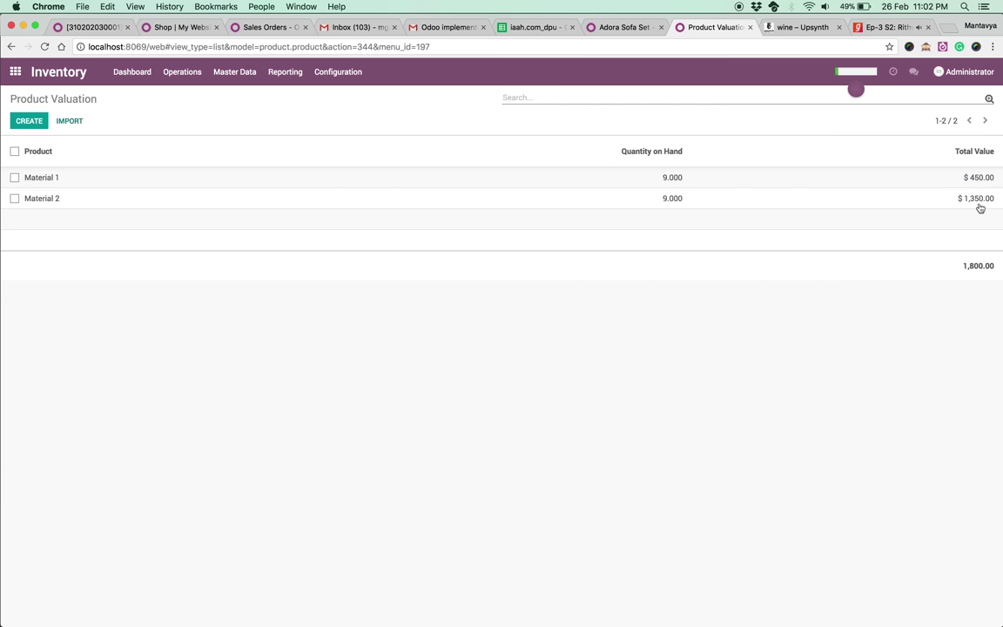
- Retrieve the current inventory quantities and expand both materials by location to examine the stock on hand
{"action": "left_click", "coordinate": [16, 73]}
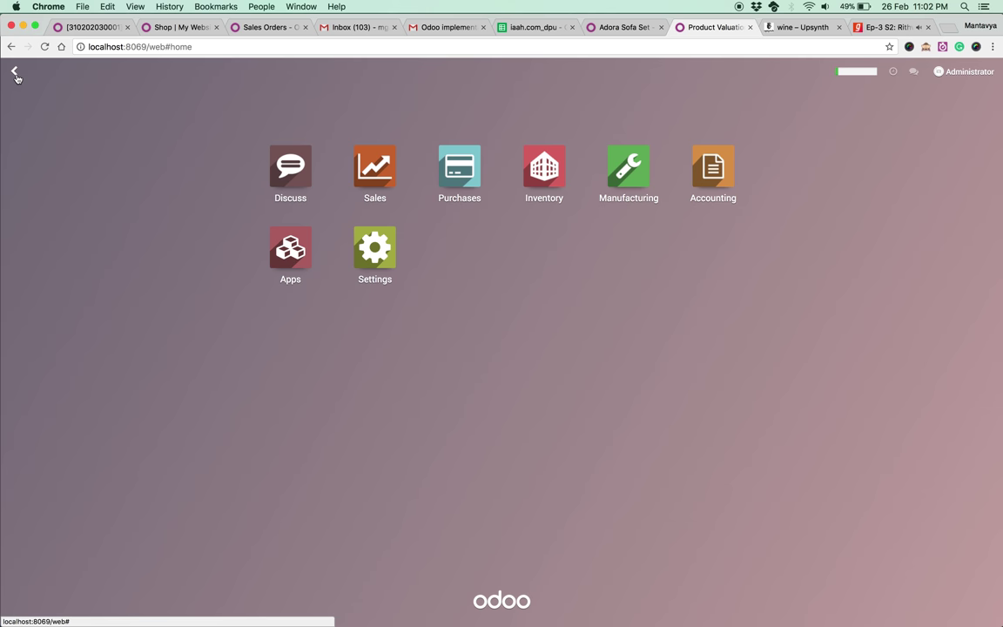
{"action": "left_click", "coordinate": [15, 77]}
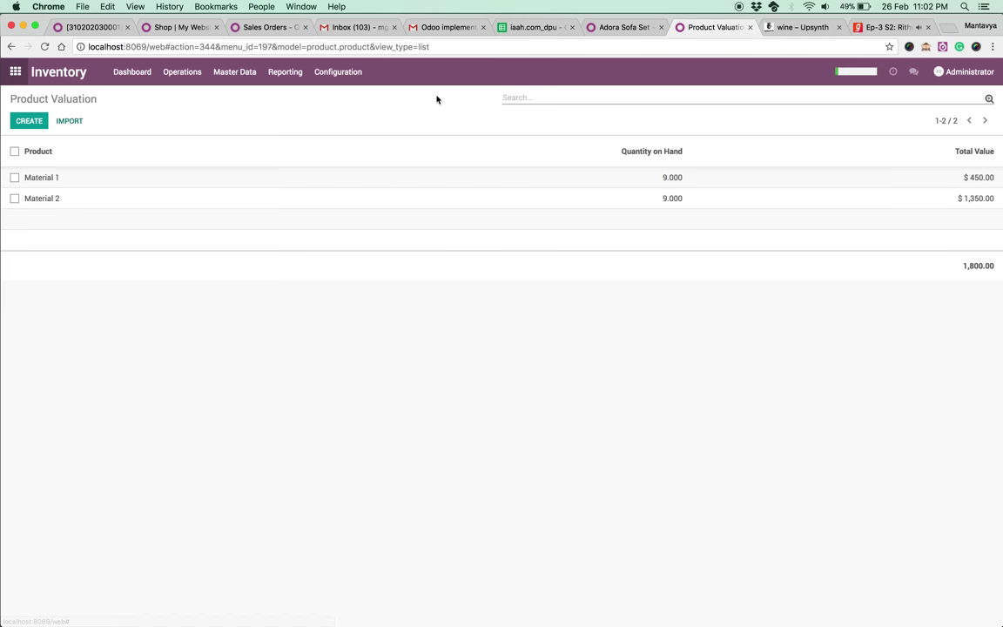
{"action": "left_click", "coordinate": [292, 72]}
{"action": "left_click", "coordinate": [299, 97]}
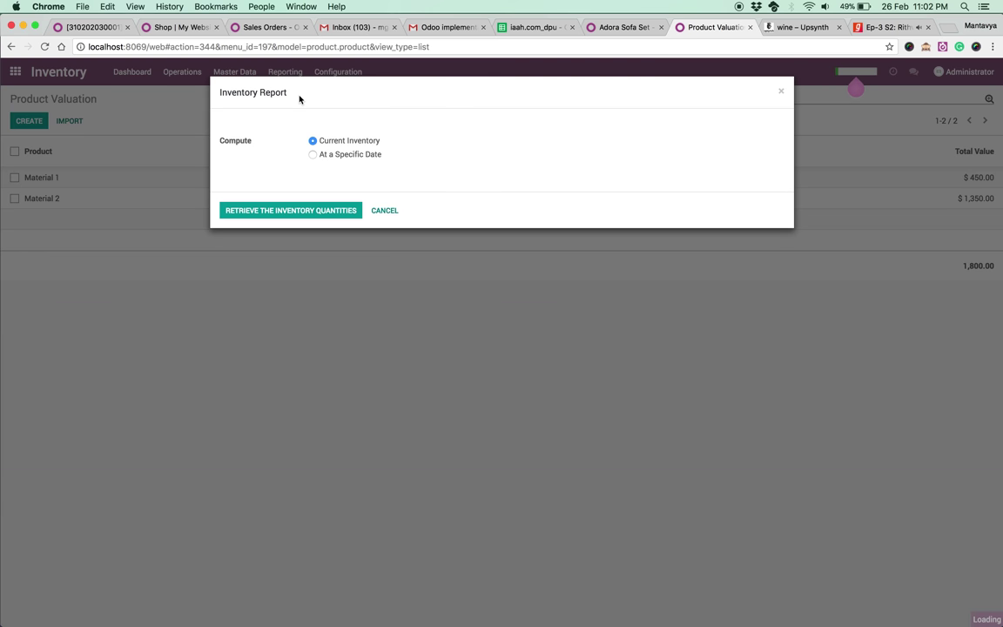
{"action": "left_click", "coordinate": [309, 211]}
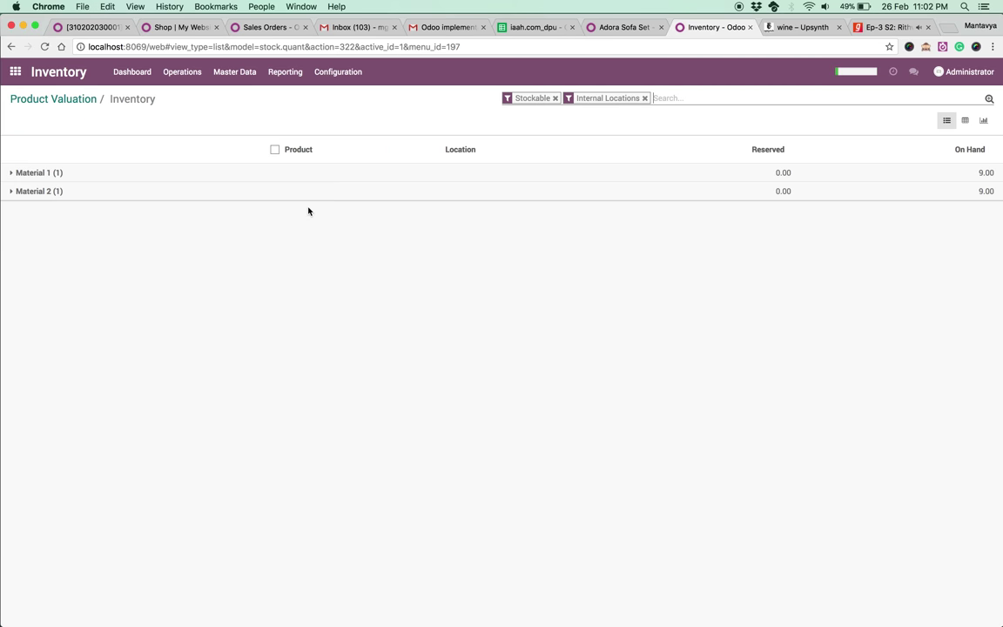
{"action": "left_click", "coordinate": [980, 192]}
{"action": "left_click", "coordinate": [981, 173]}
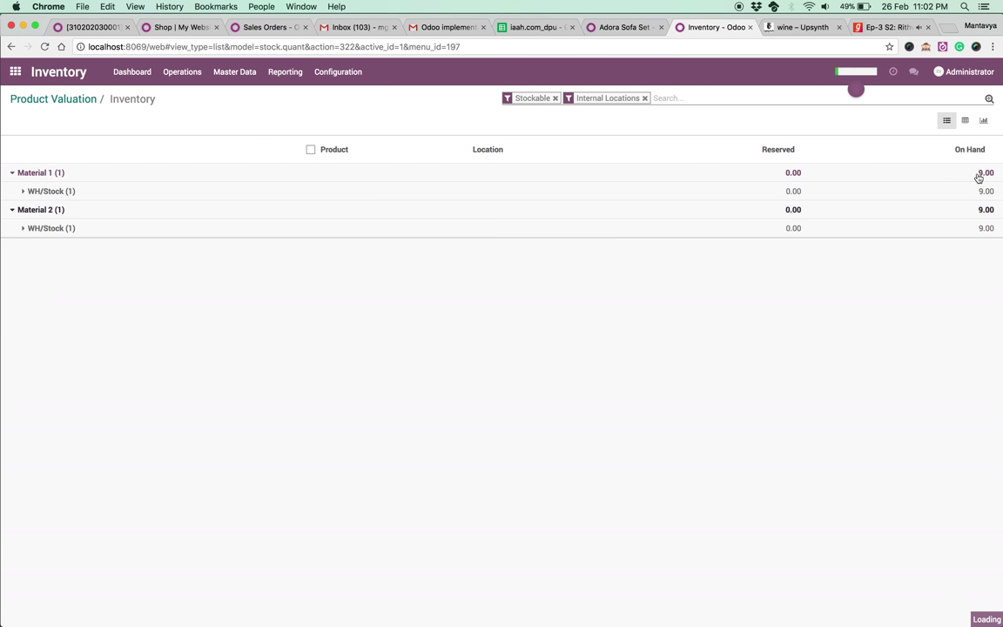
{"action": "left_click", "coordinate": [94, 195]}
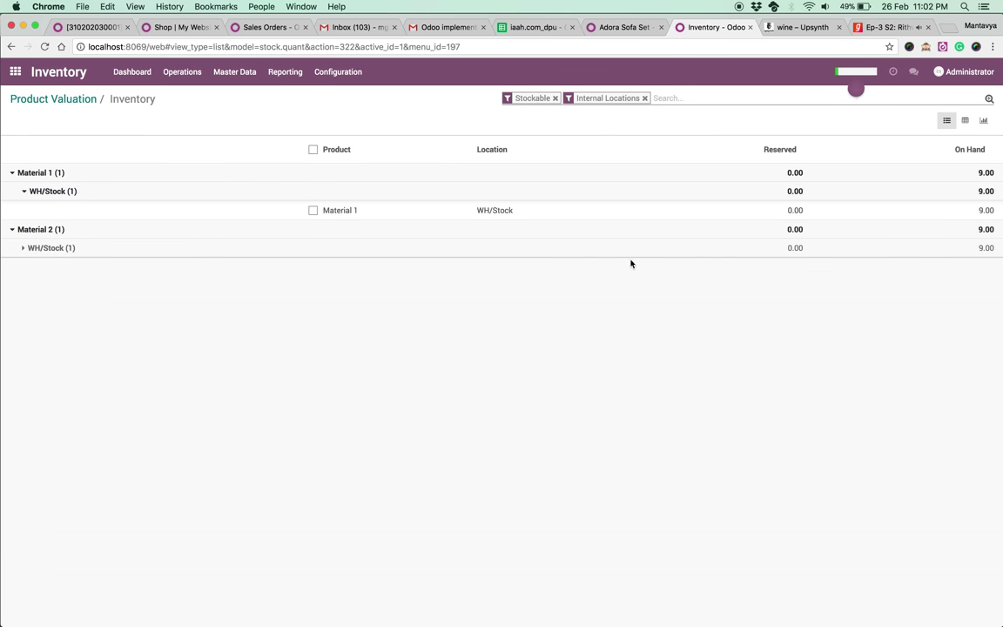
- Create a customer invoice from sales order SO001 for the invoiceable lines, deducting down payments, and validate it
{"action": "left_click", "coordinate": [14, 72]}
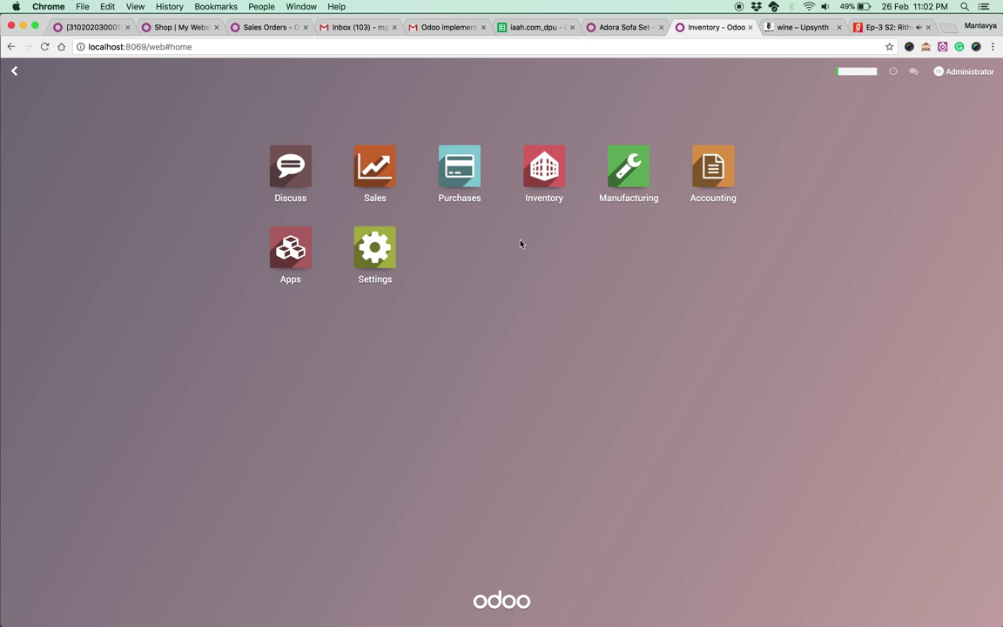
{"action": "left_click", "coordinate": [390, 178]}
{"action": "left_click", "coordinate": [282, 179]}
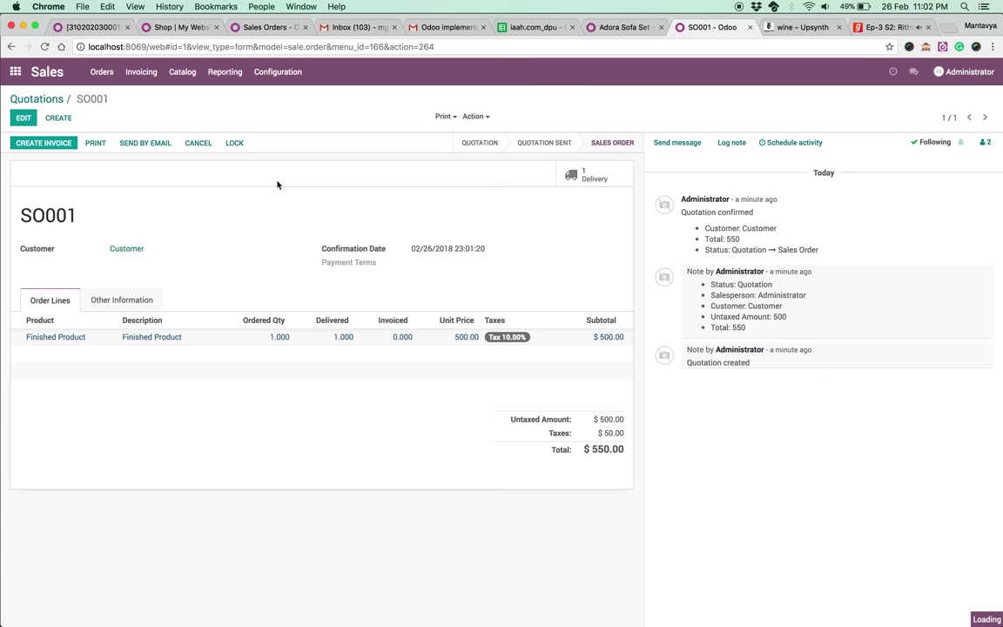
{"action": "left_click", "coordinate": [43, 143]}
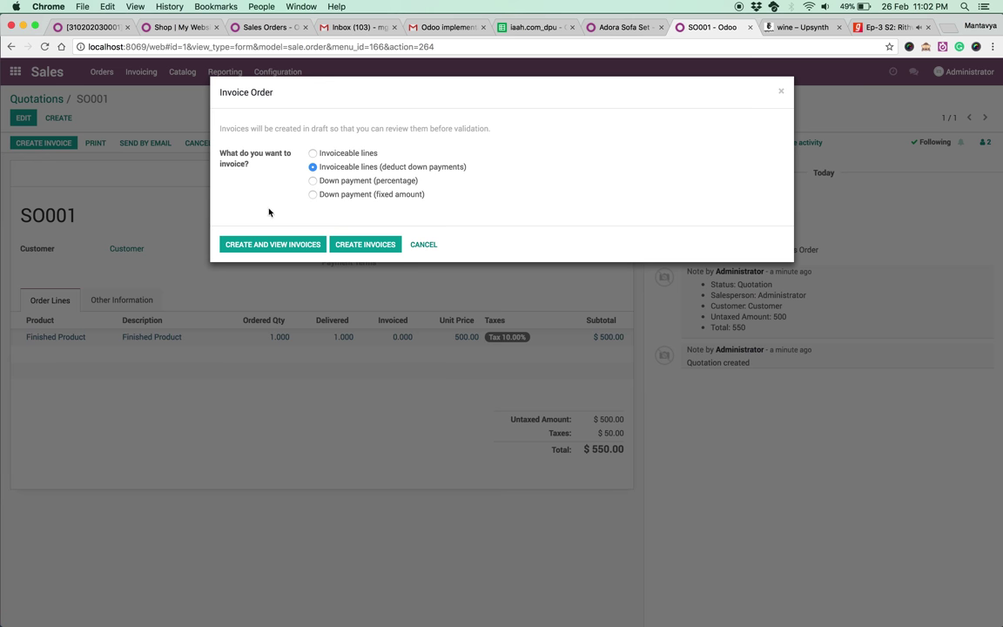
{"action": "left_click", "coordinate": [272, 243]}
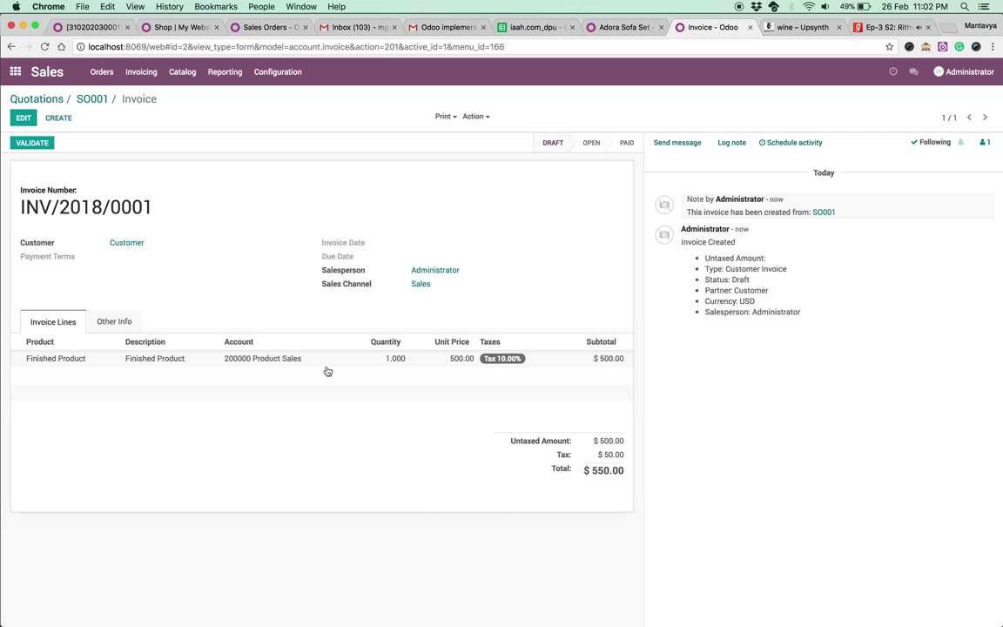
{"action": "left_click", "coordinate": [38, 144]}
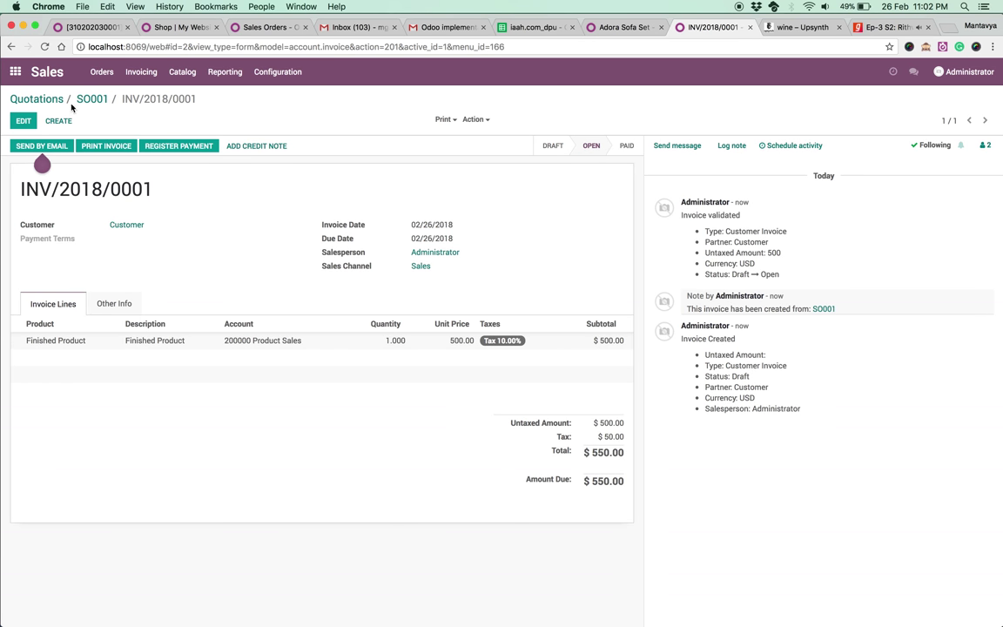
- Reopen the Balance Sheet with the customer invoice posted and examine the stock valuation, tax, payable and current year earnings amounts
{"action": "left_click", "coordinate": [16, 74]}
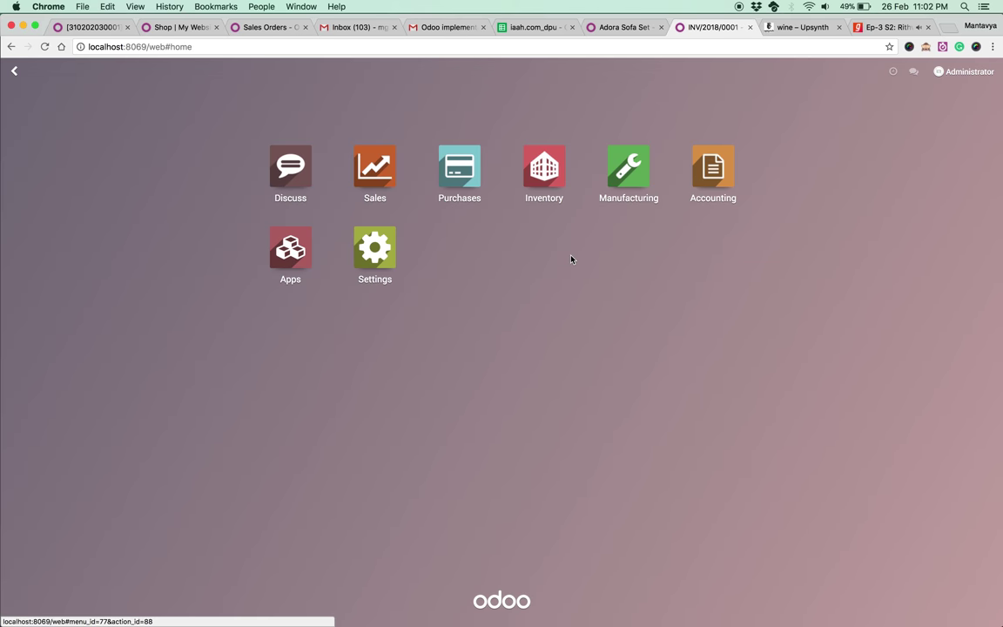
{"action": "left_click", "coordinate": [712, 168]}
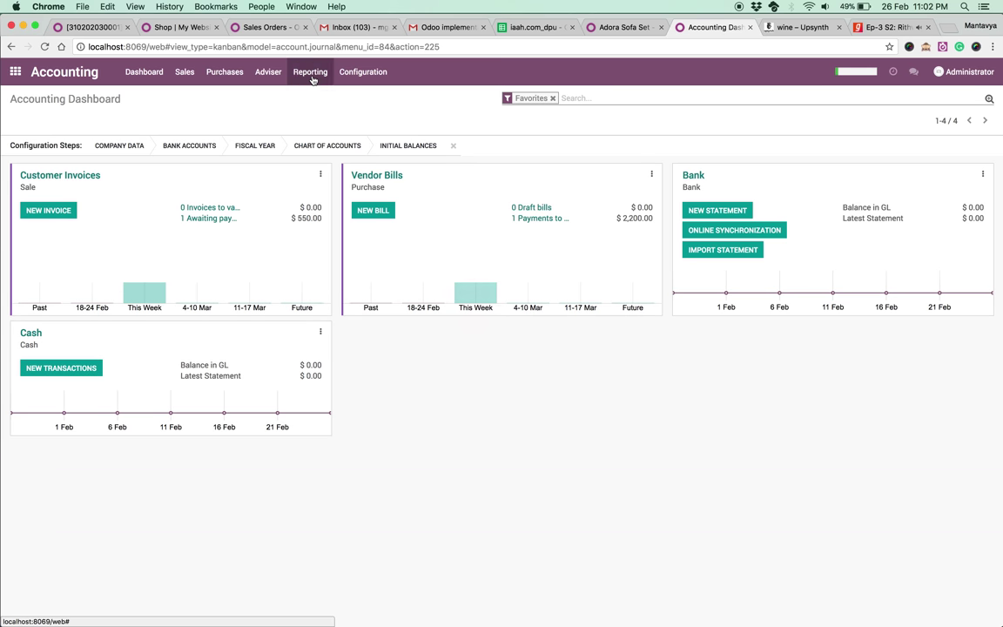
{"action": "left_click", "coordinate": [310, 71]}
{"action": "left_click", "coordinate": [315, 124]}
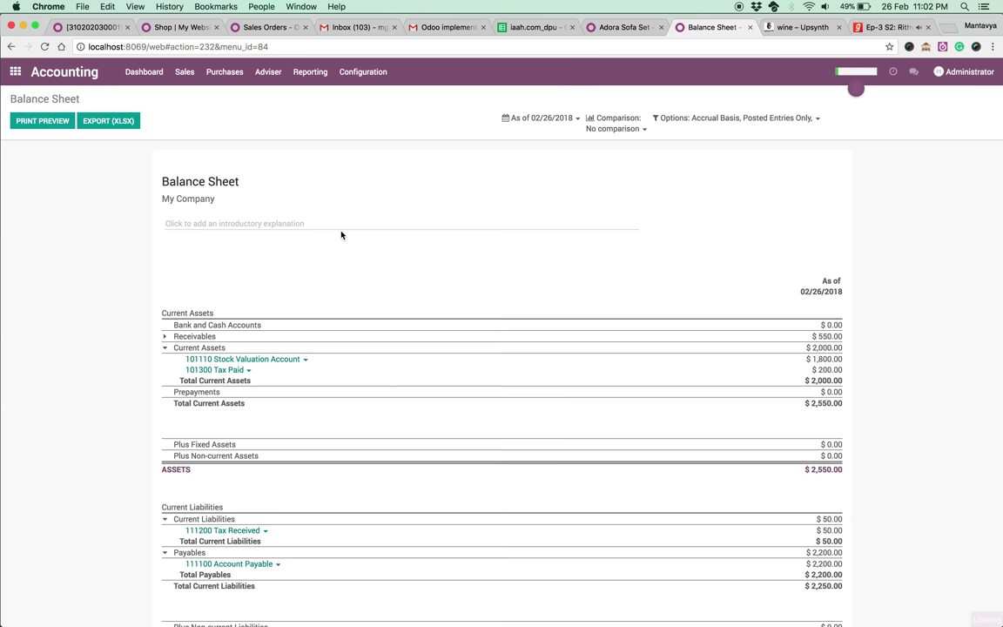
{"action": "triple_click", "coordinate": [817, 358]}
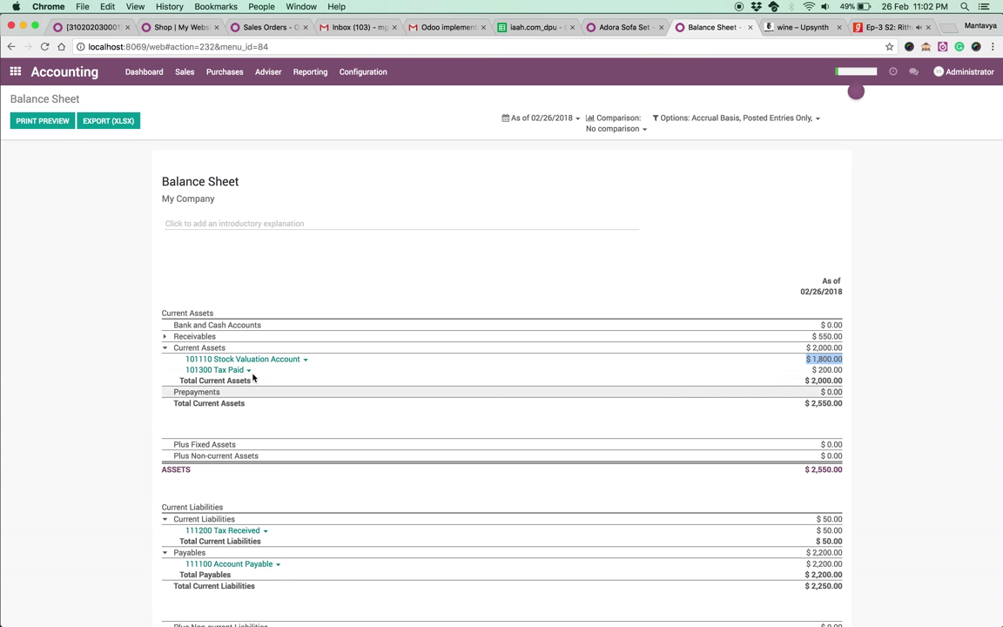
{"action": "triple_click", "coordinate": [829, 371]}
{"action": "left_click", "coordinate": [832, 369]}
{"action": "scroll", "coordinate": [766, 409], "scroll_direction": "down", "scroll_amount": 3}
{"action": "scroll", "coordinate": [240, 477], "scroll_direction": "down", "scroll_amount": 5}
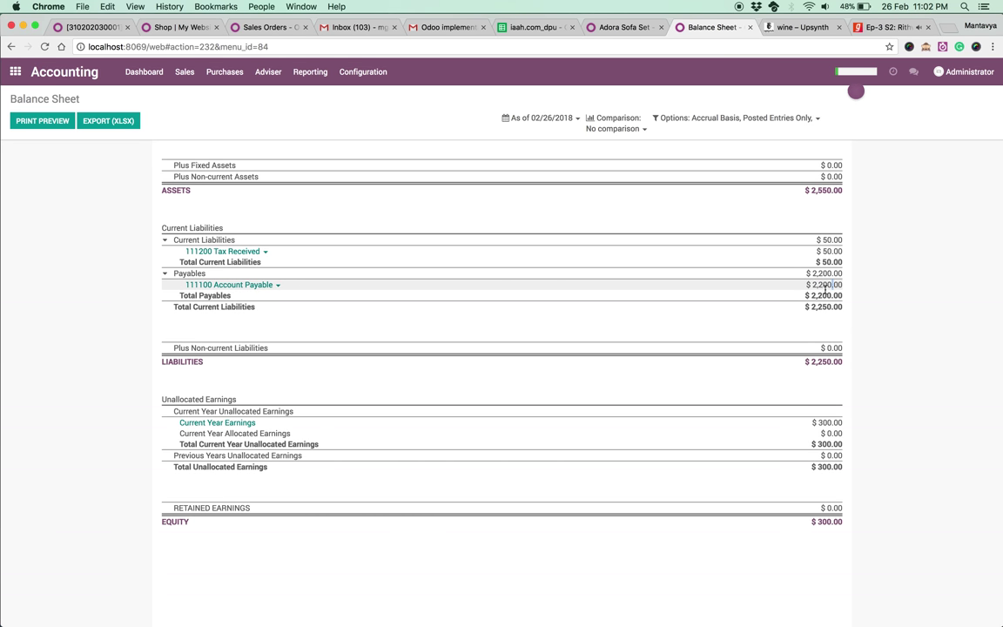
- Expand the Receivables section of the Balance Sheet and examine the Account Receivable amount and its total
{"action": "scroll", "coordinate": [325, 372], "scroll_direction": "up", "scroll_amount": 3}
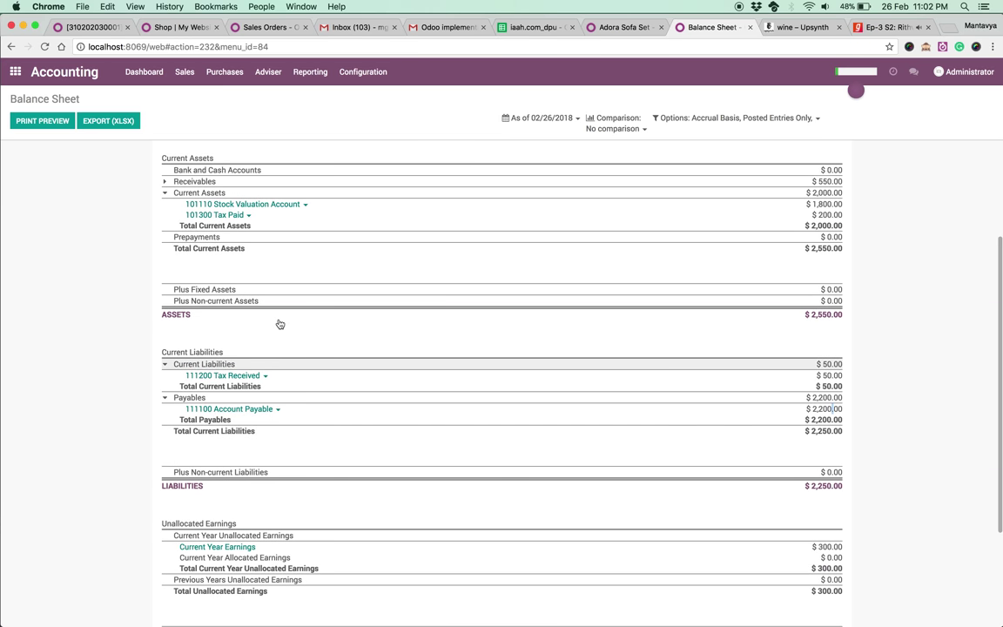
{"action": "left_click", "coordinate": [199, 181]}
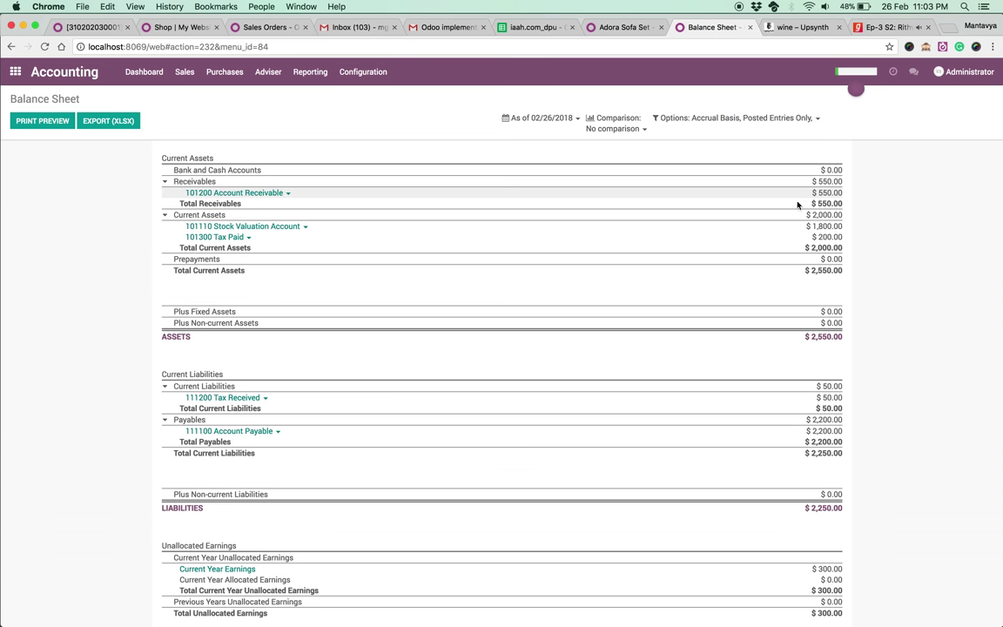
{"action": "double_click", "coordinate": [829, 203]}
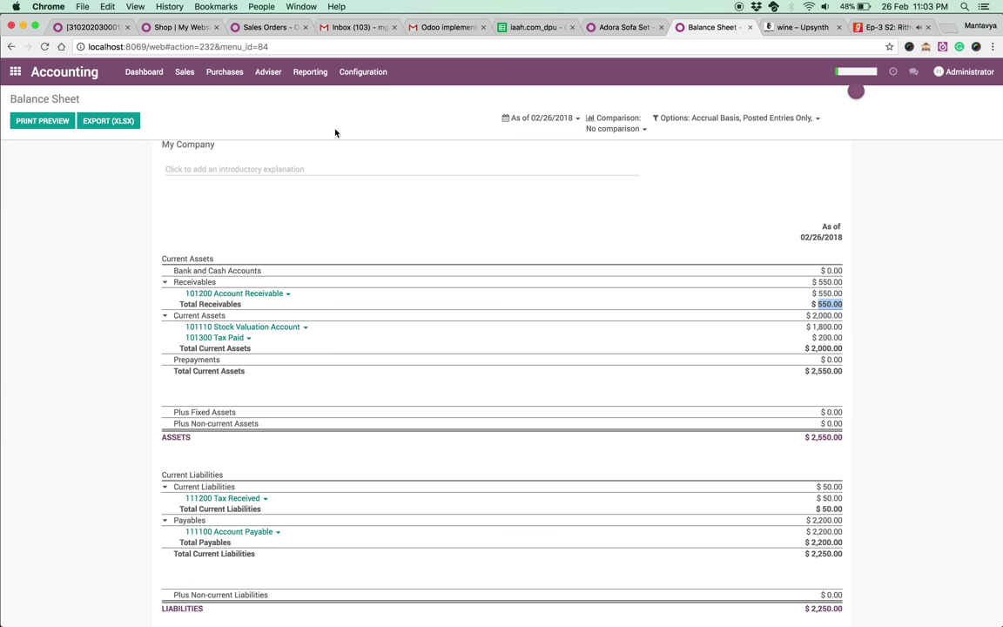
- Open the Profit and Loss report and examine the Product Sales and Expenses account amounts
{"action": "left_click", "coordinate": [310, 73]}
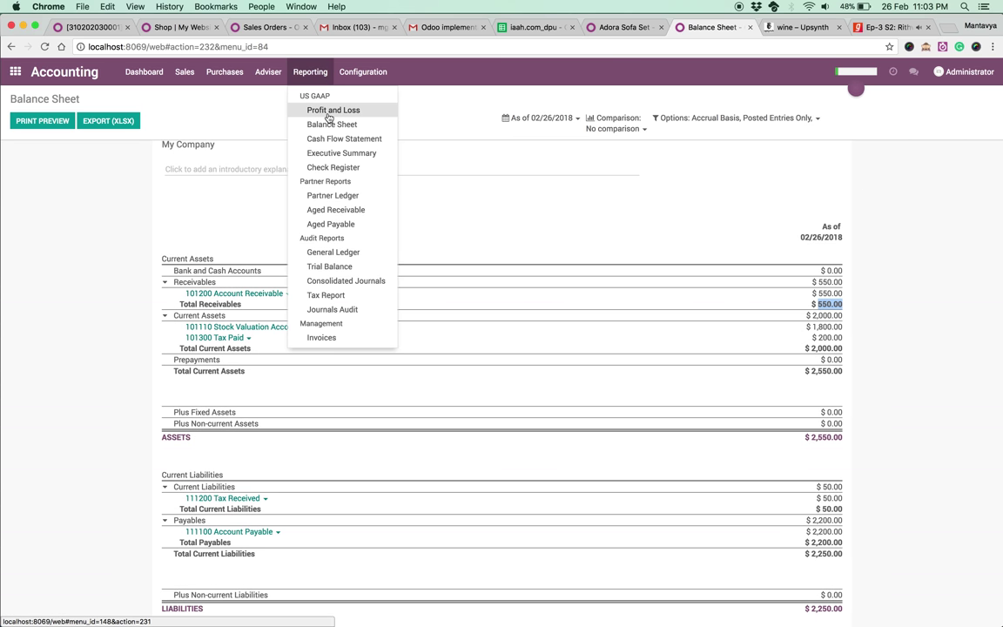
{"action": "left_click", "coordinate": [328, 111]}
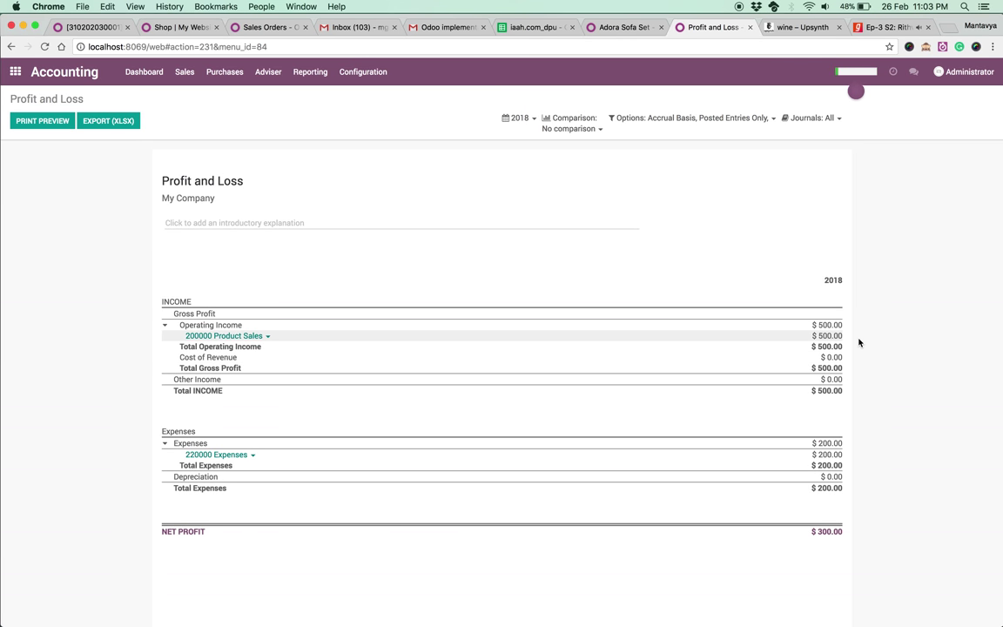
{"action": "double_click", "coordinate": [830, 335]}
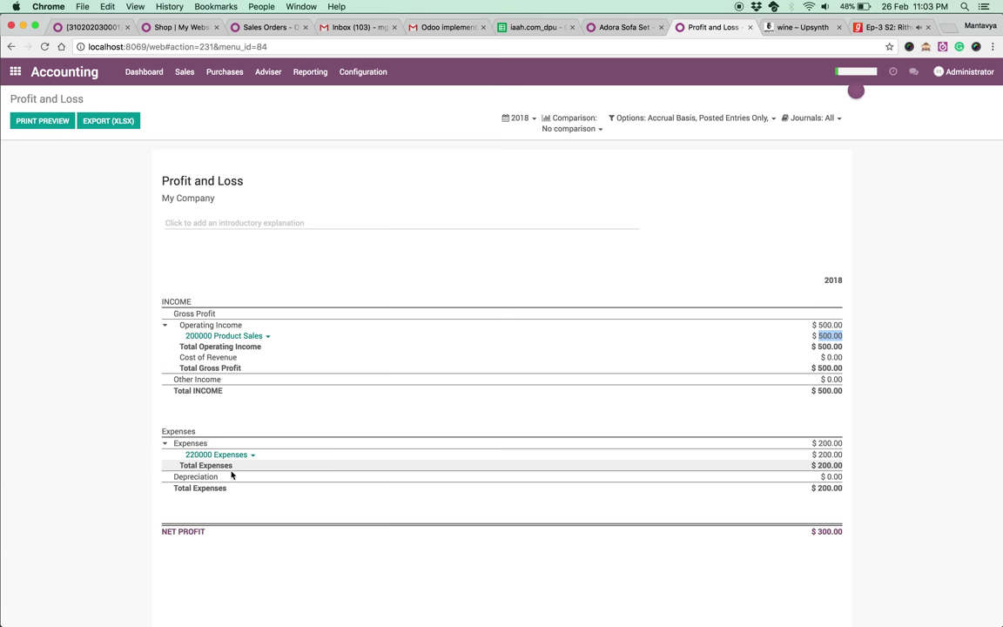
{"action": "double_click", "coordinate": [830, 455]}
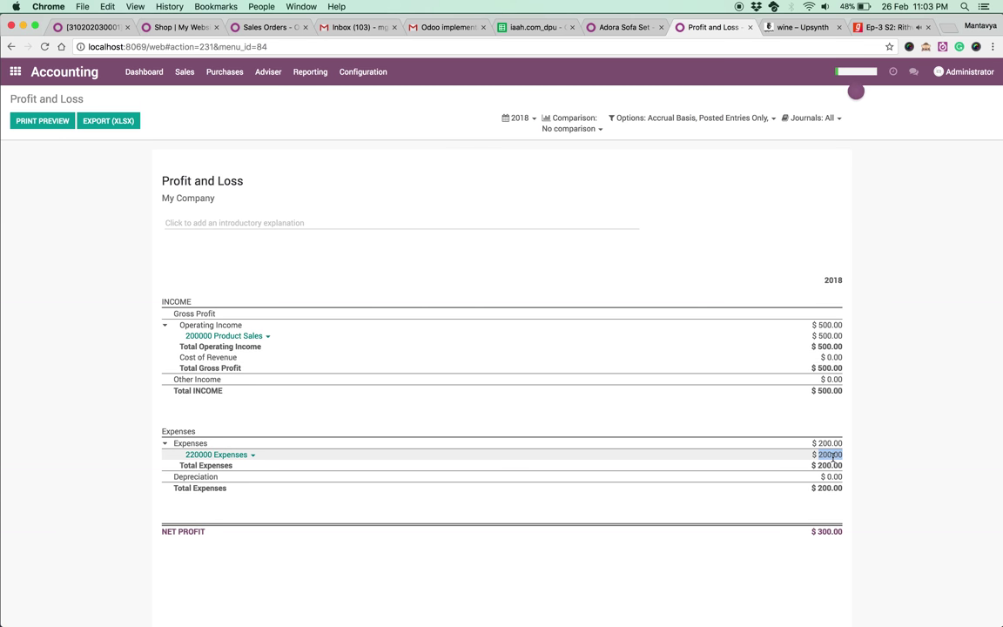
- Annotate the 220000 Expenses line with the footnote "Cost of Good Sold Acc." and follow its marker to check the note
{"action": "left_click", "coordinate": [253, 455]}
{"action": "left_click", "coordinate": [255, 501]}
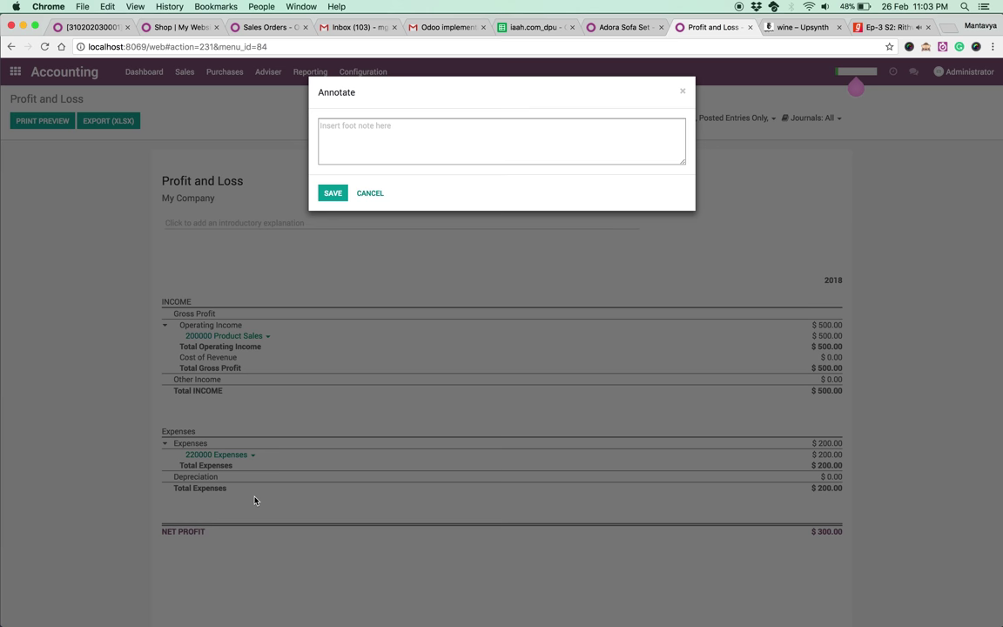
{"action": "type", "text": "Cost of Good Sold Acc."}
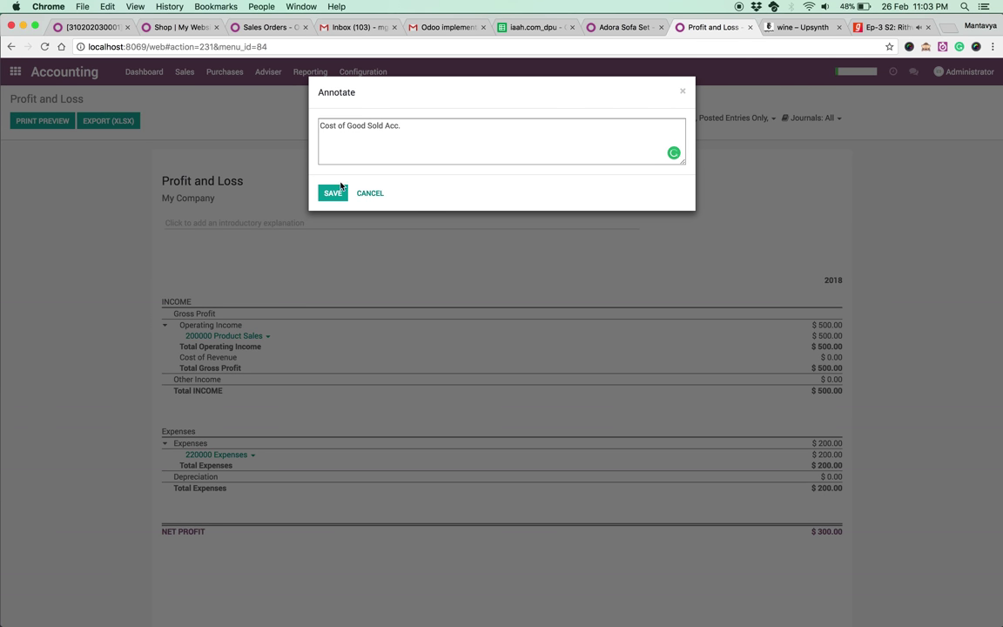
{"action": "left_click", "coordinate": [339, 190]}
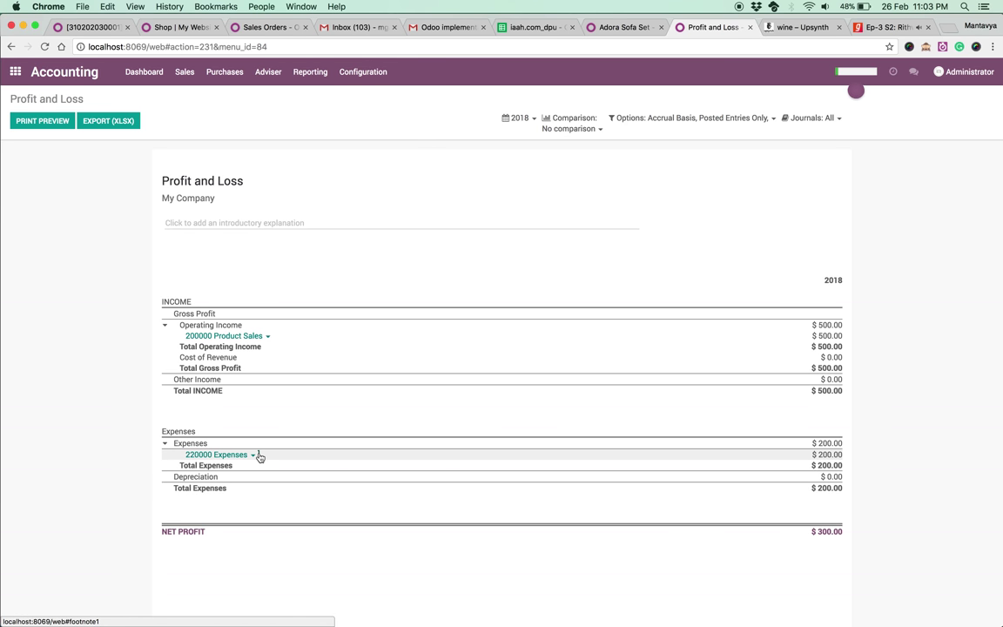
{"action": "left_click", "coordinate": [259, 455]}
{"action": "left_click_drag", "start_coordinate": [160, 591], "coordinate": [344, 594]}
{"action": "left_click", "coordinate": [316, 590]}
{"action": "scroll", "coordinate": [335, 580], "scroll_direction": "up", "scroll_amount": 2}
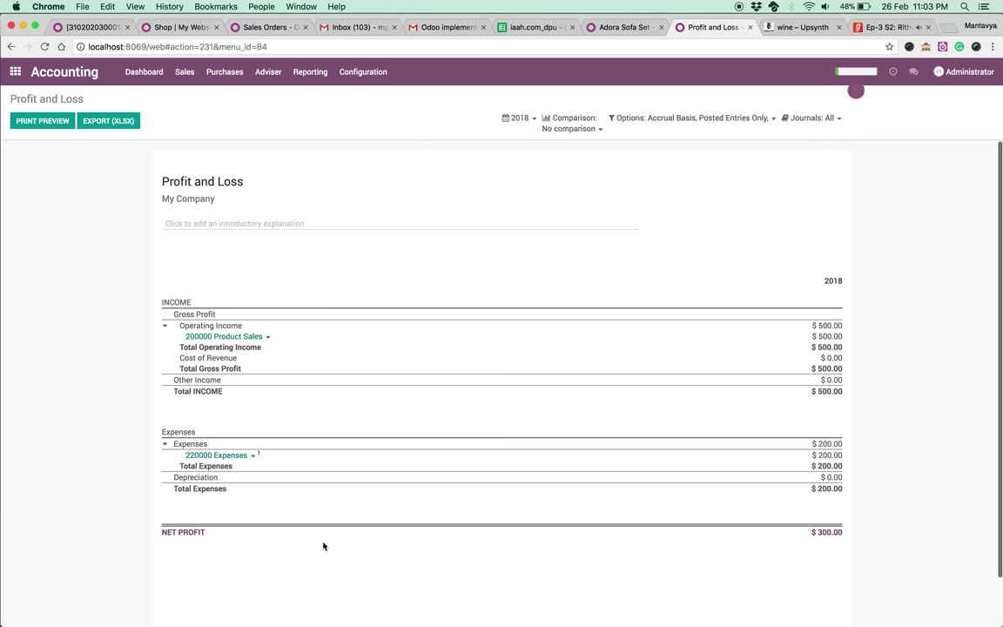